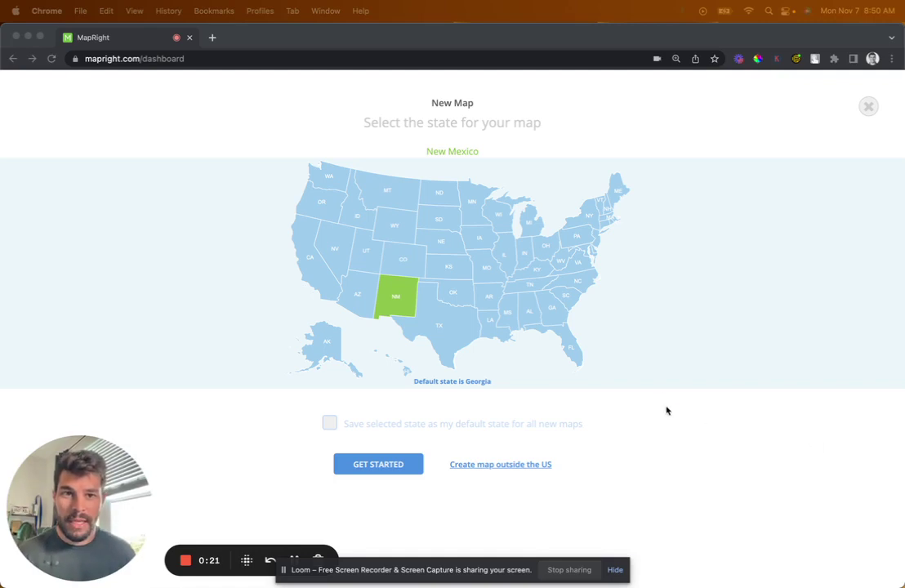
- Create a new map for the state of Vermont without saving it as the default state
left_click(598, 201)
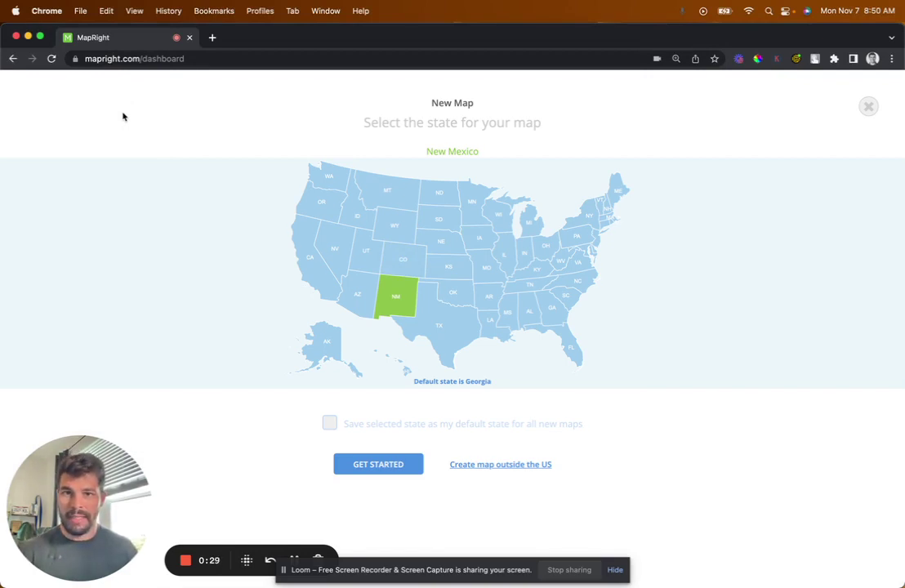
left_click(600, 207)
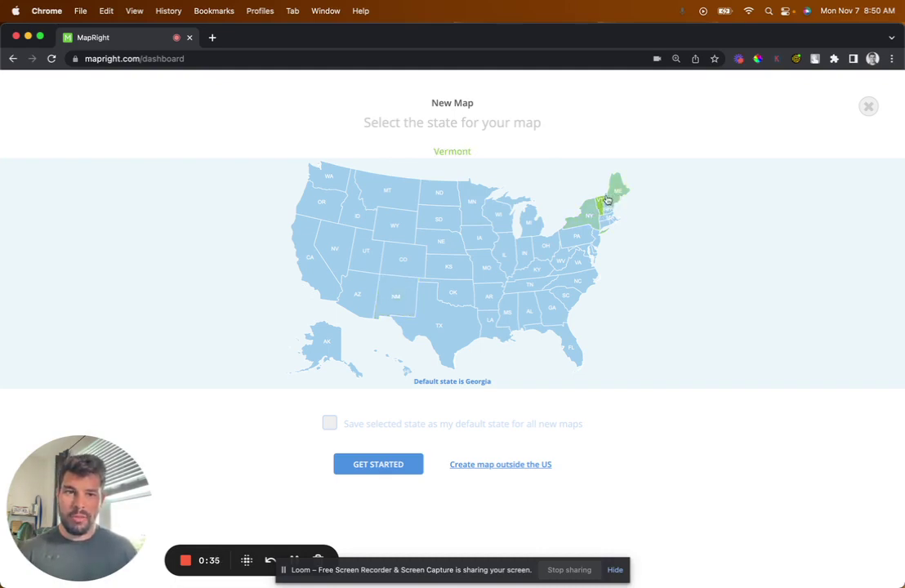
left_click(398, 467)
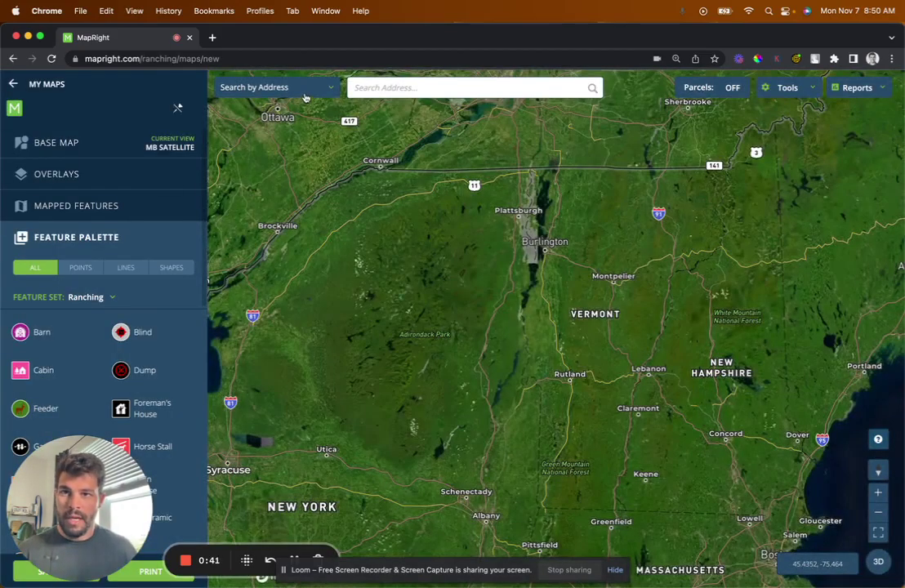
- Switch the map search to parcel ID and choose Rutland County as the county
left_click(305, 91)
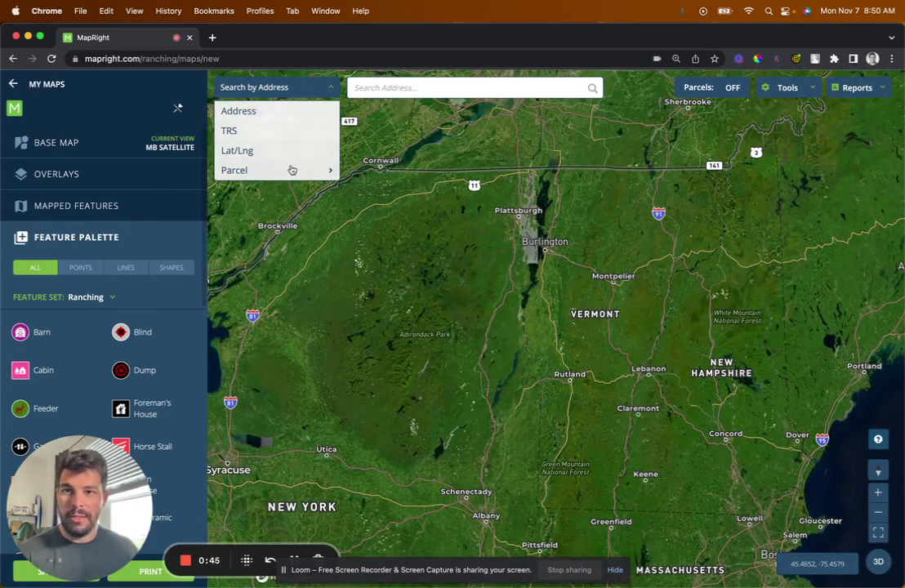
mouse_move(293, 170)
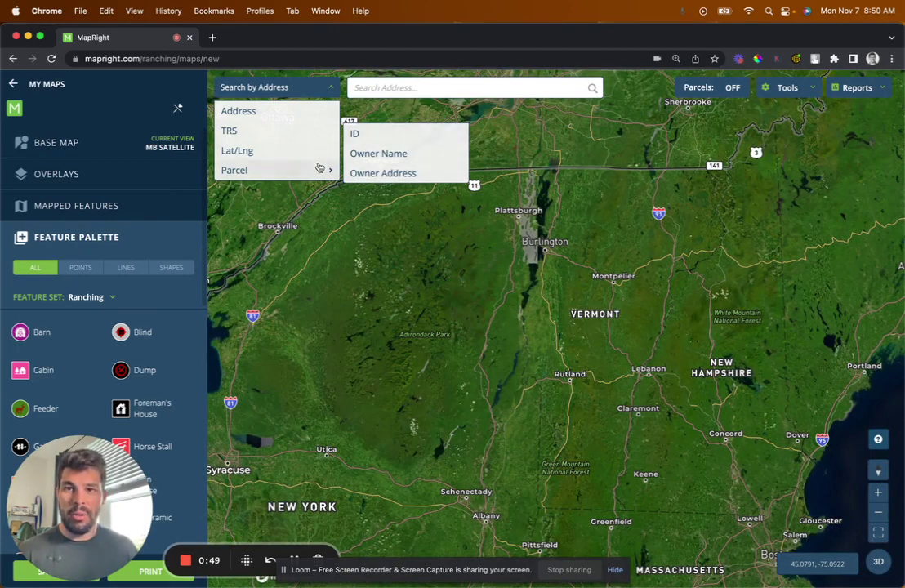
left_click(375, 136)
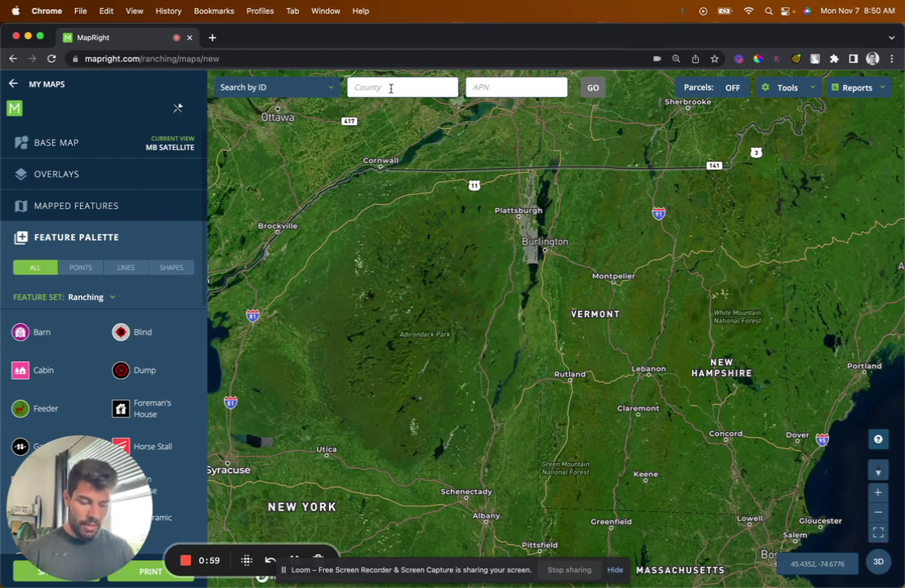
type("rut")
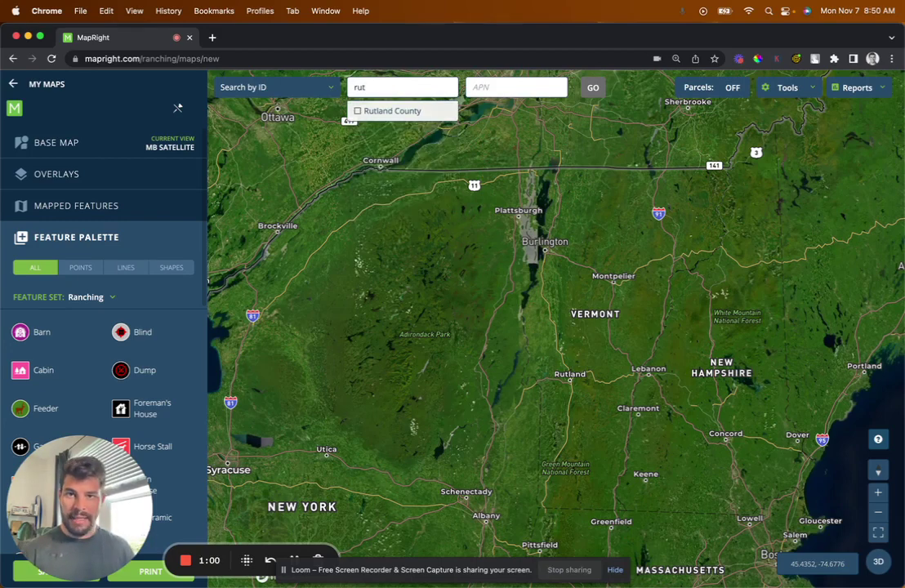
left_click(400, 112)
left_click(496, 86)
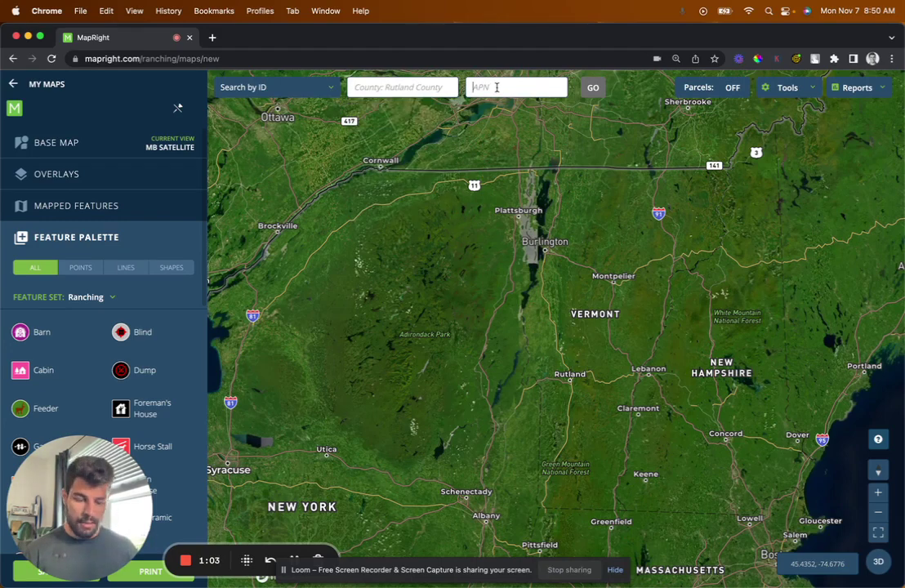
key("super+v")
left_click_drag(531, 87, 455, 85)
left_click(514, 87)
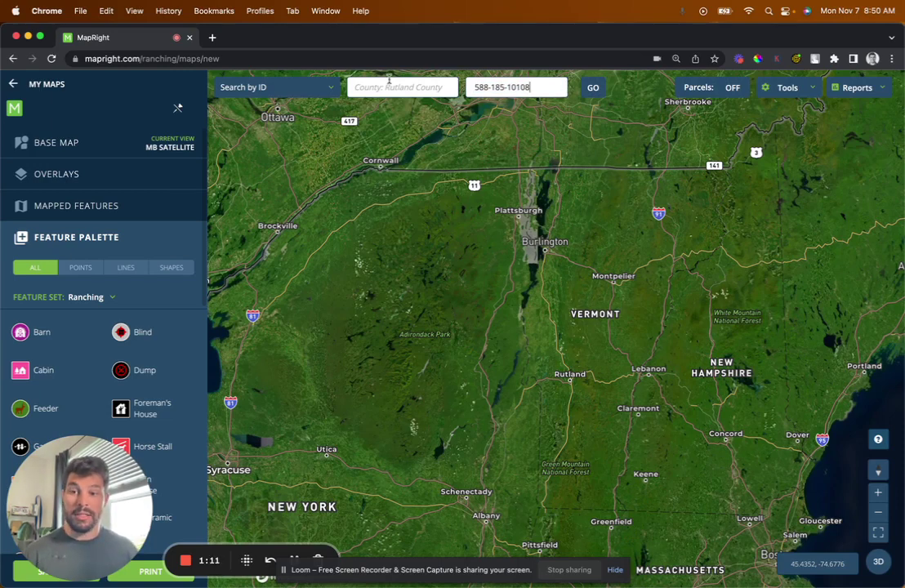
left_click(594, 89)
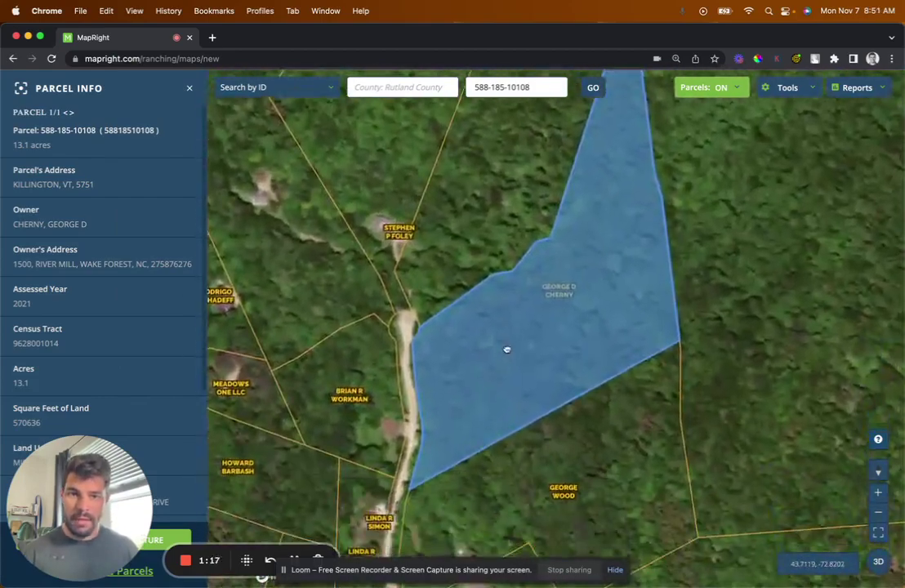
- Examine the found parcel's outline on the map and the owner's address in its parcel information
scroll(504, 353, "down", 2)
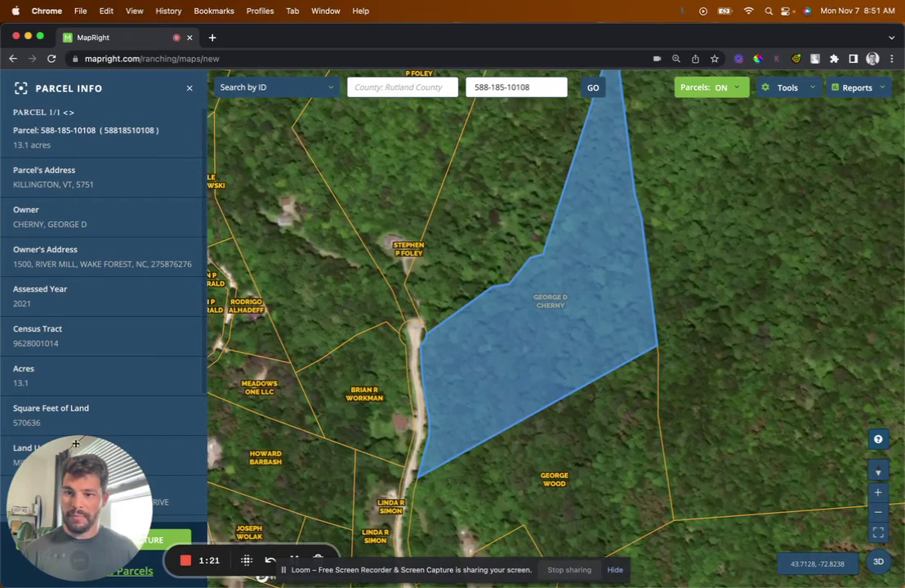
left_click_drag(69, 486, 851, 533)
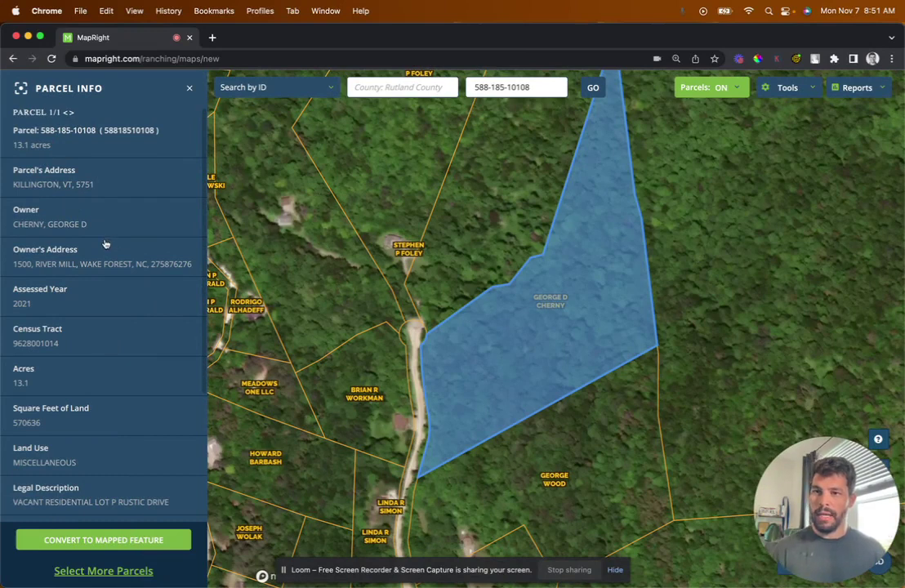
scroll(100, 243, "down", 2)
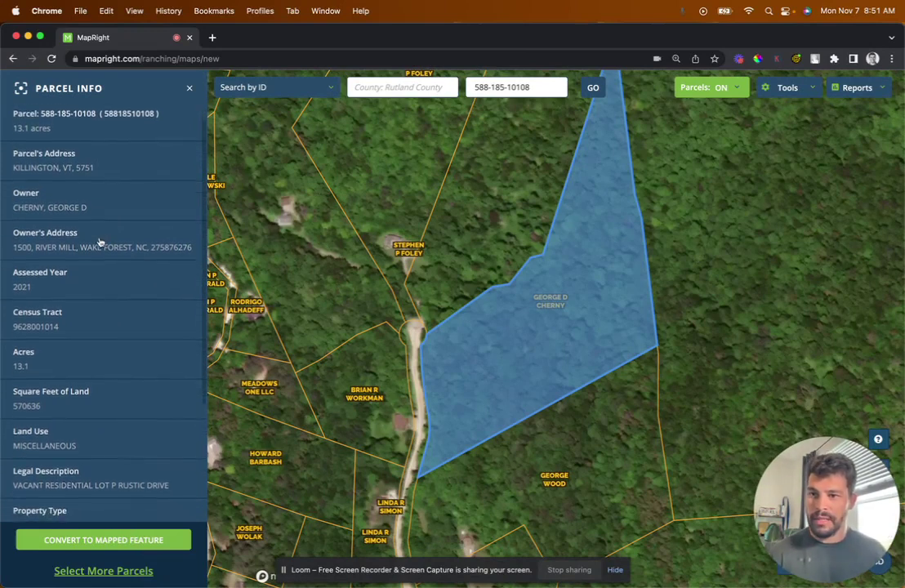
left_click_drag(12, 248, 123, 247)
scroll(121, 299, "down", 2)
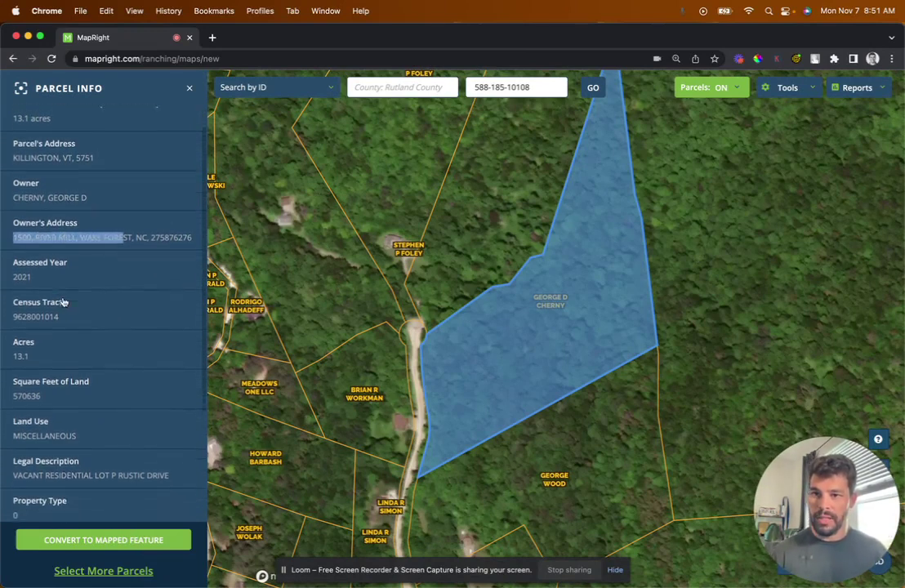
left_click(31, 351)
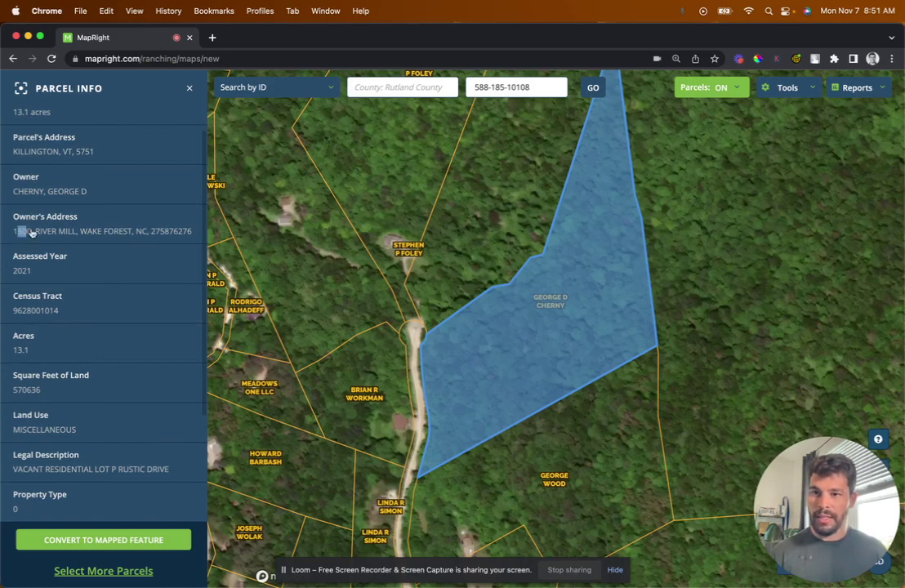
left_click_drag(16, 231, 176, 239)
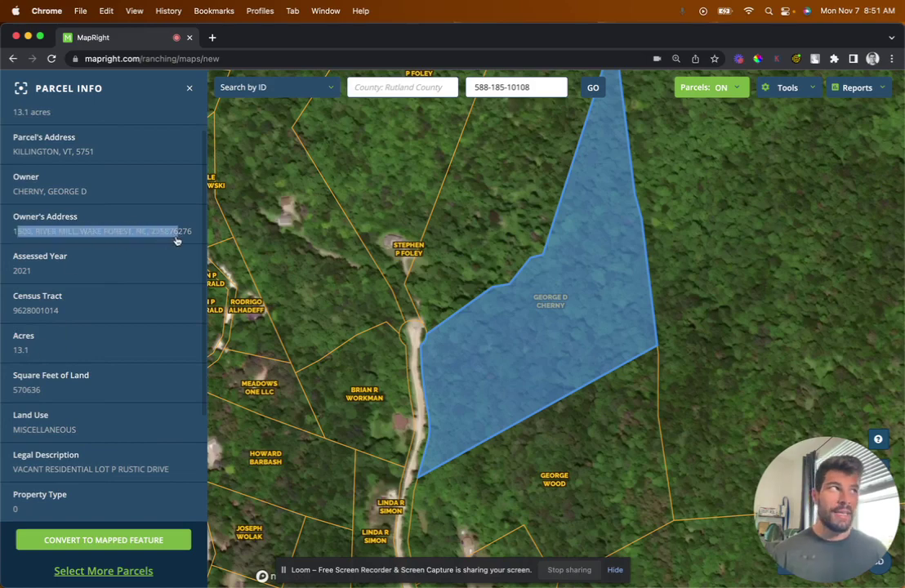
left_click(177, 239)
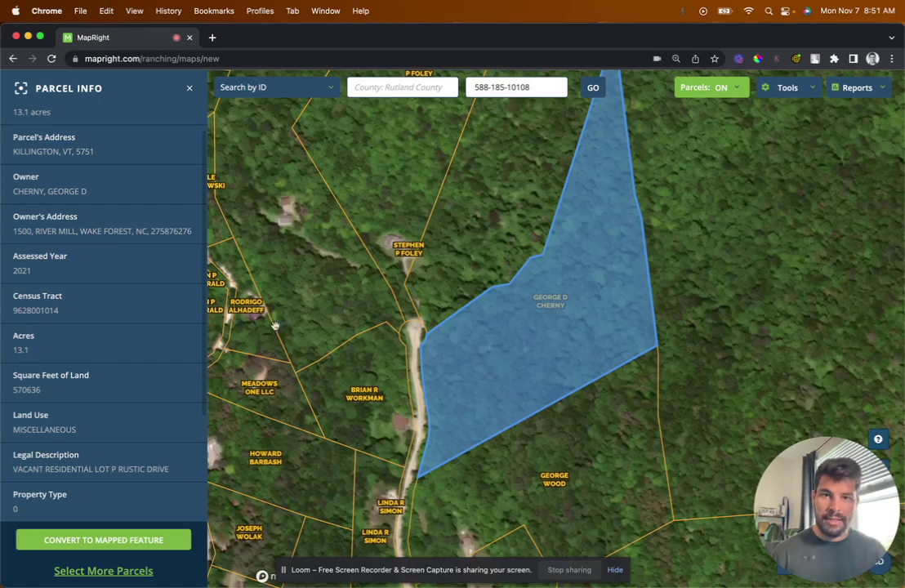
- Review the parcel's remaining details, including acreage, land use, legal description, seller and tax information
scroll(172, 360, "down", 2)
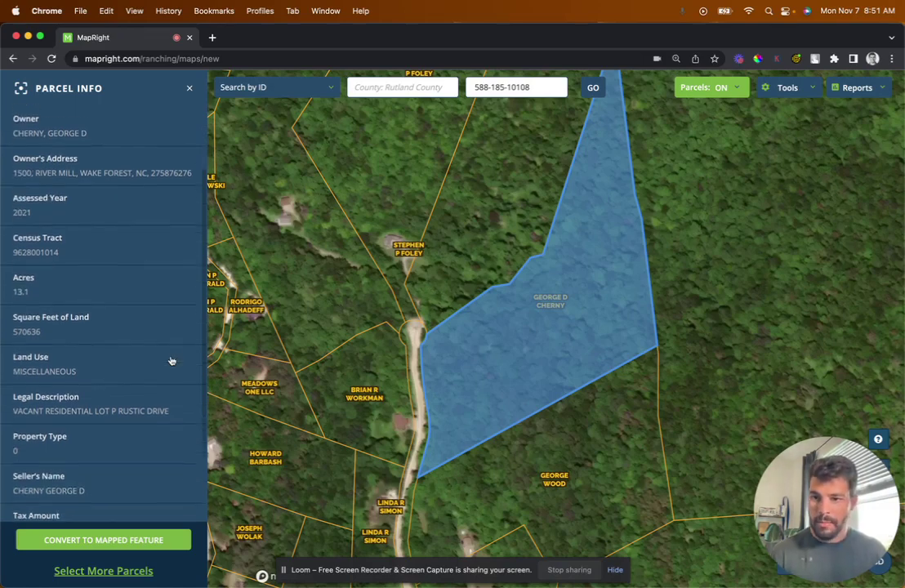
scroll(163, 367, "down", 3)
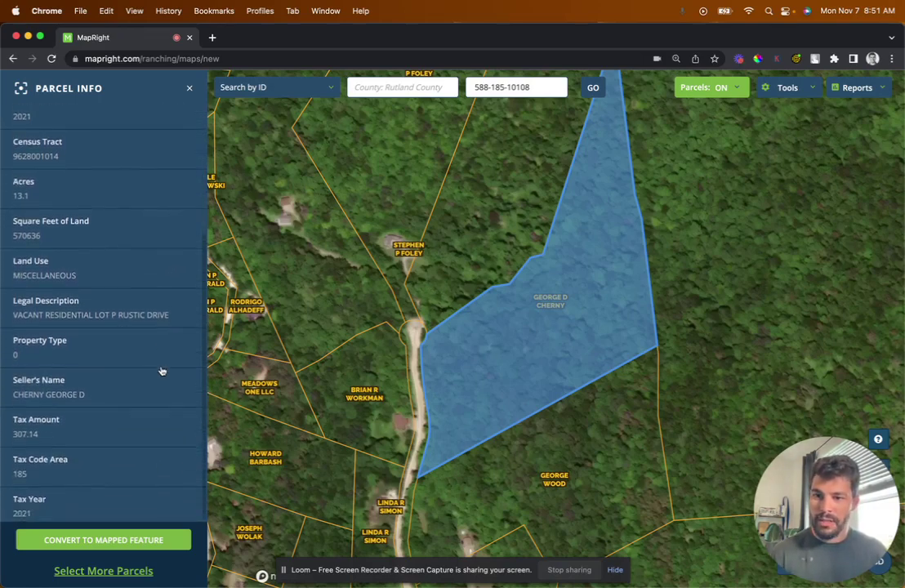
scroll(142, 325, "up", 3)
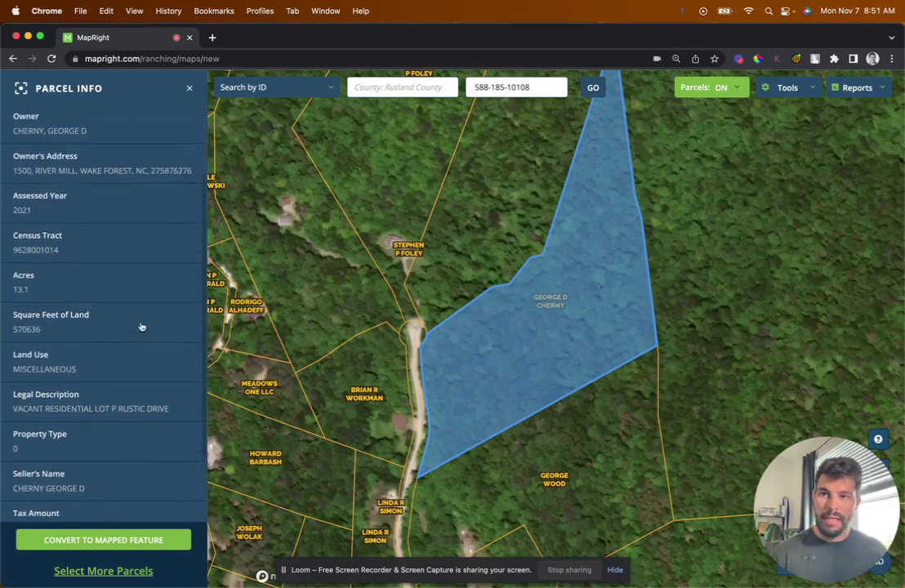
scroll(141, 326, "down", 3)
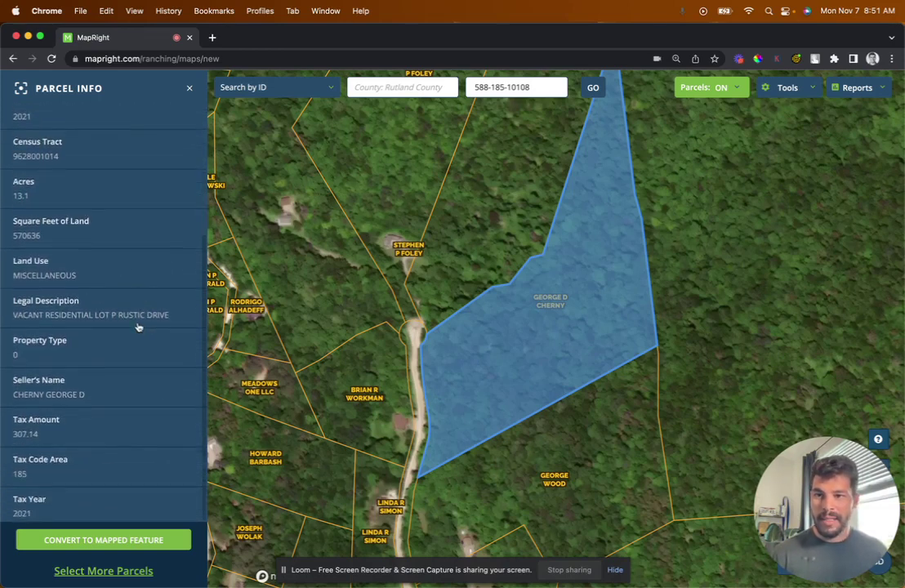
scroll(98, 270, "up", 1)
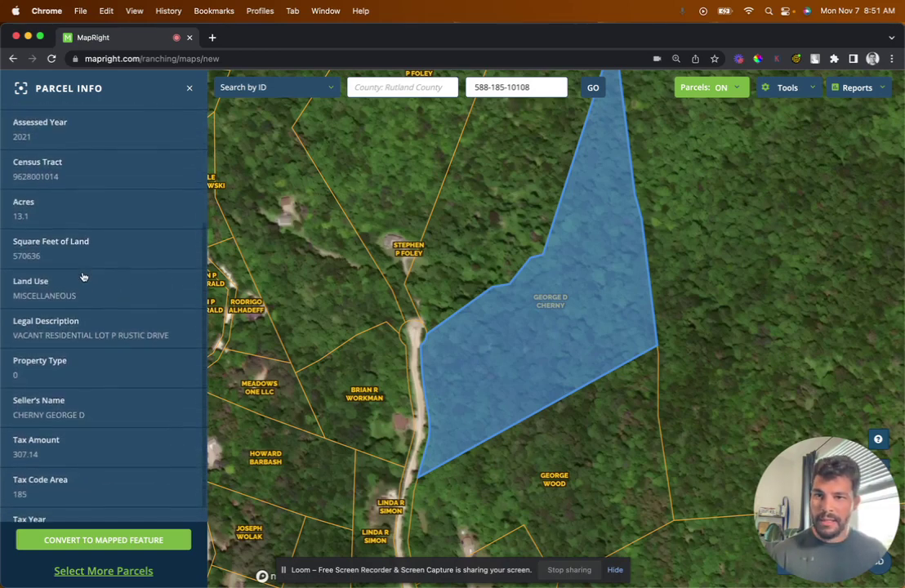
scroll(30, 139, "up", 4)
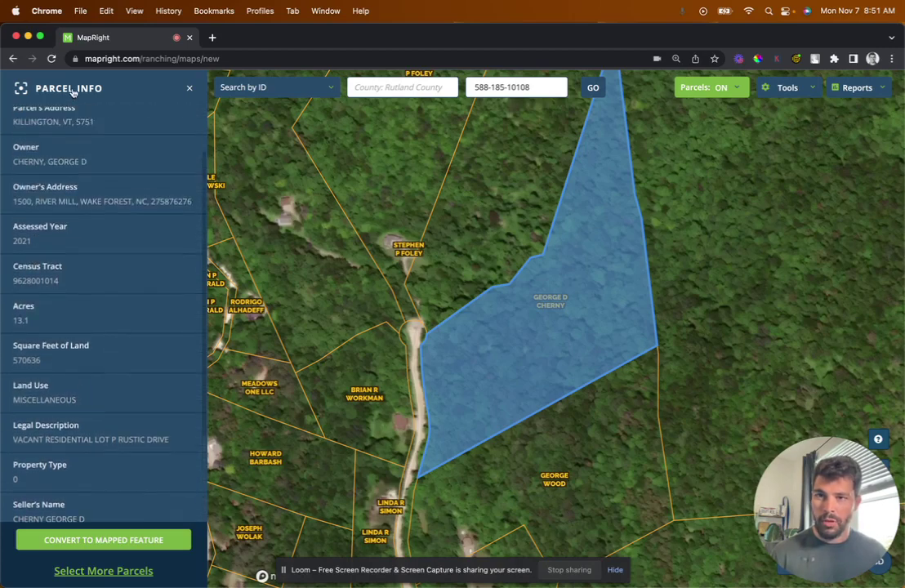
scroll(23, 167, "up", 1)
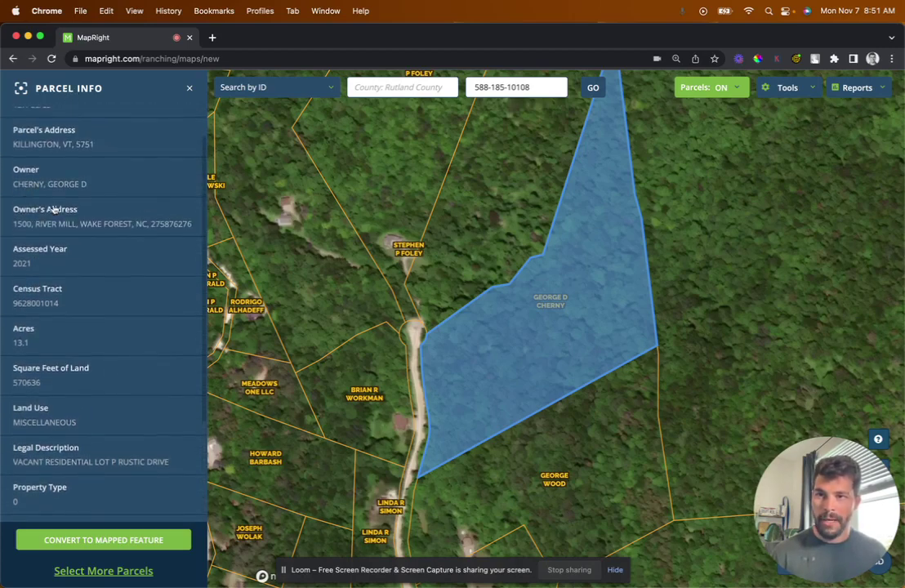
- Convert the parcel to a mapped feature of type Boundary
scroll(52, 210, "down", 7)
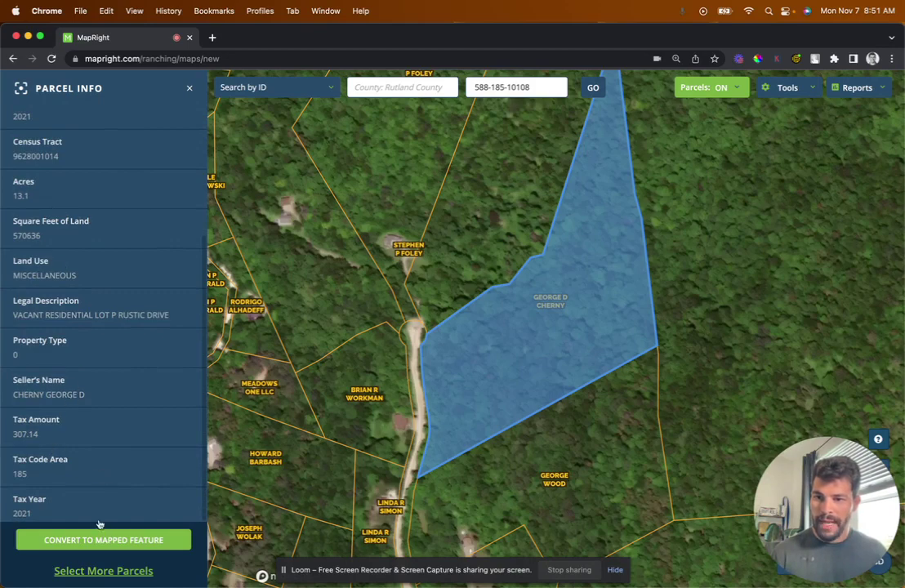
left_click(107, 543)
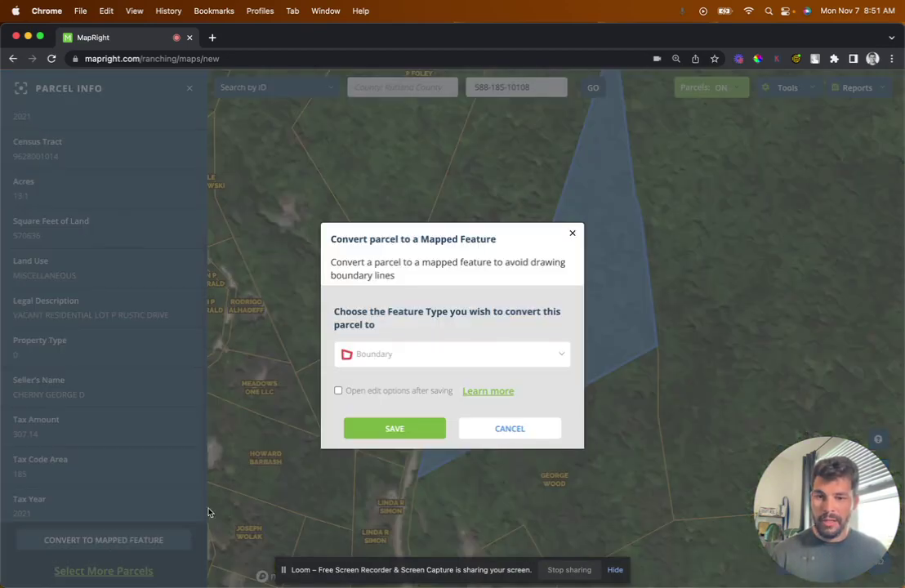
left_click(371, 430)
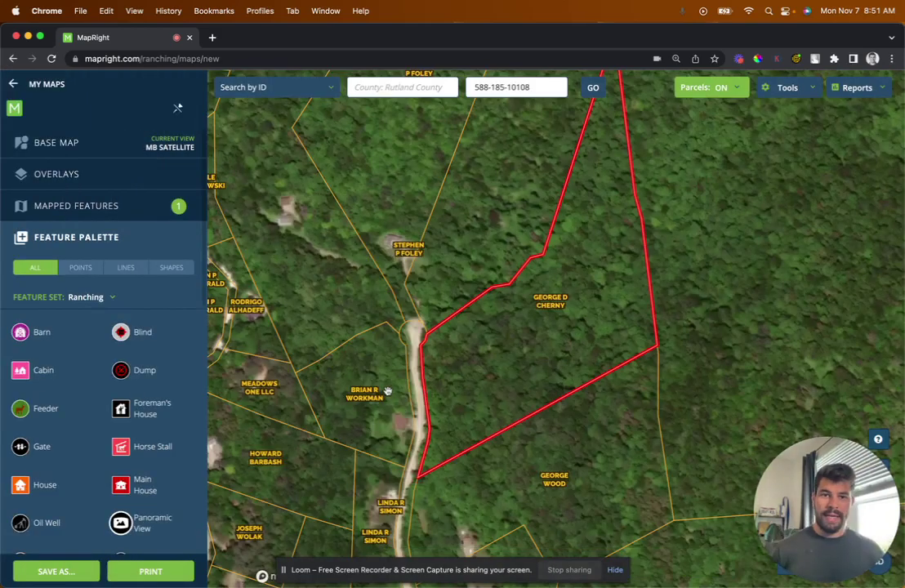
- Compare the mapped boundary's acreage with the acreage in the parcel record, and close the parcel information
mouse_move(471, 305)
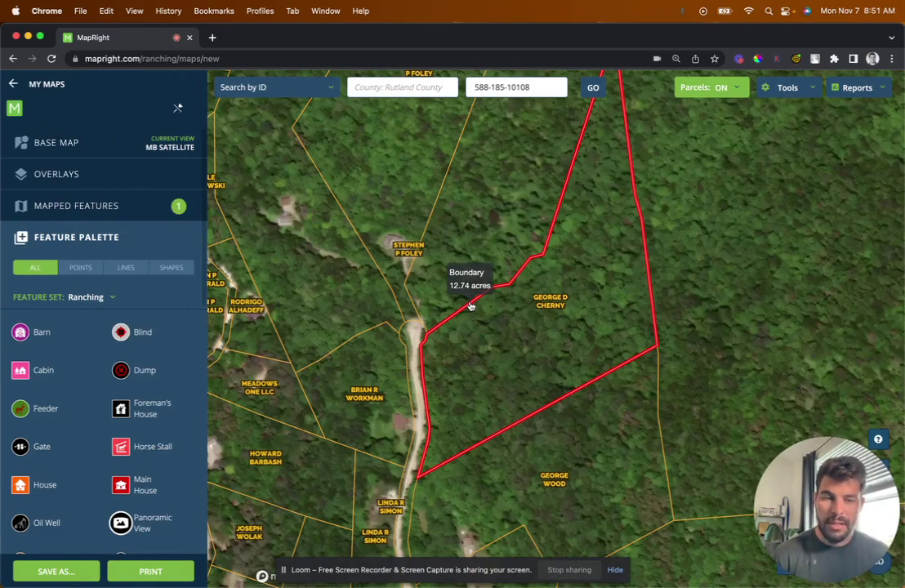
left_click(481, 325)
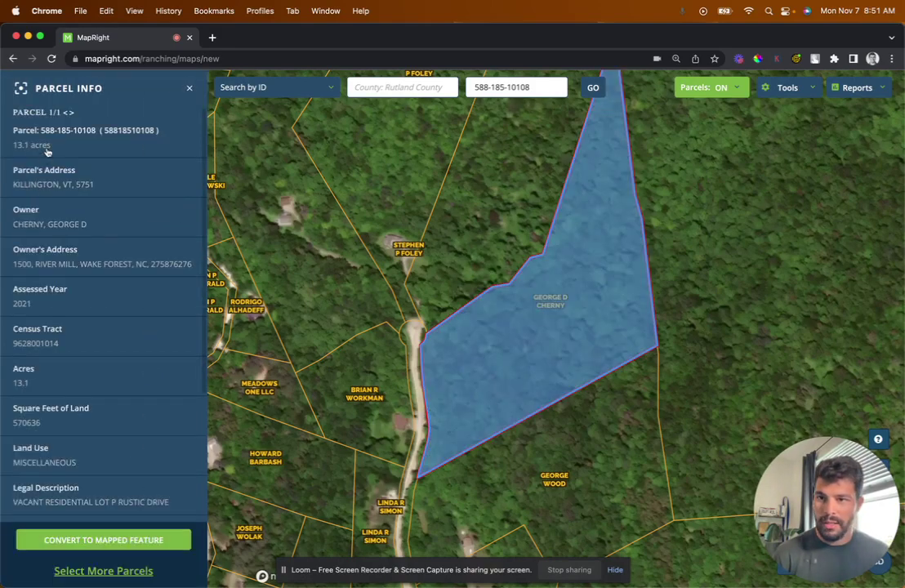
left_click_drag(47, 151, 5, 133)
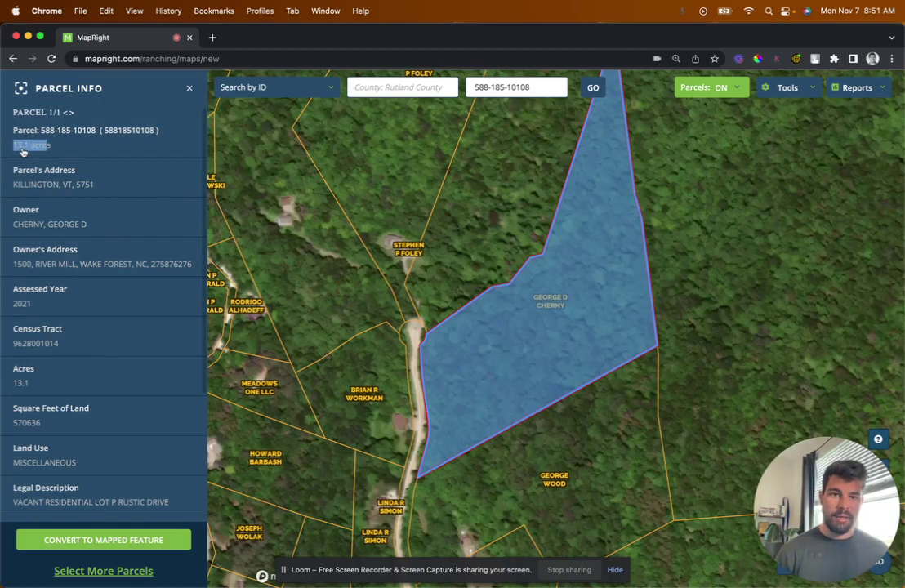
left_click(190, 88)
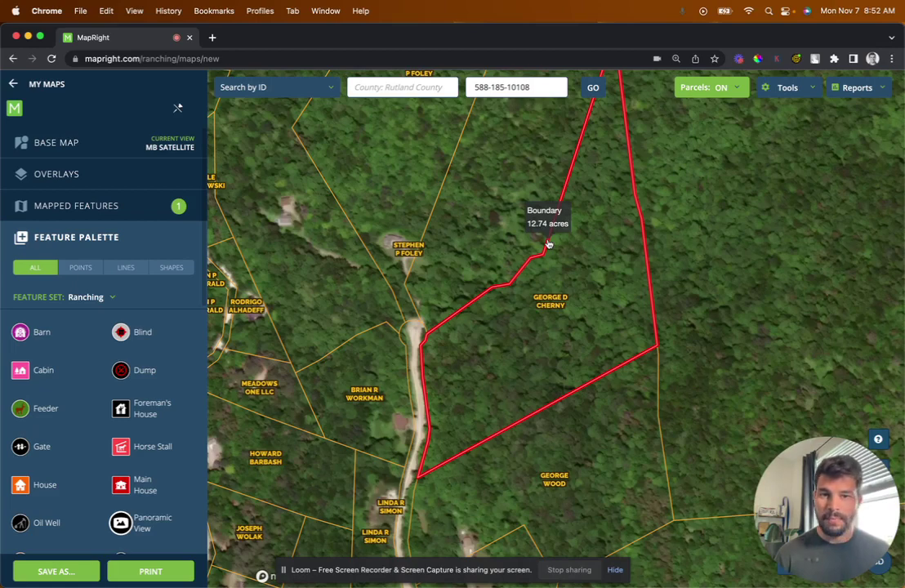
- Compare the parcel on the Google, Infrared, NAIP, Vintage Topo and Street base maps, and set the base map to Hex Aerial
left_click(90, 136)
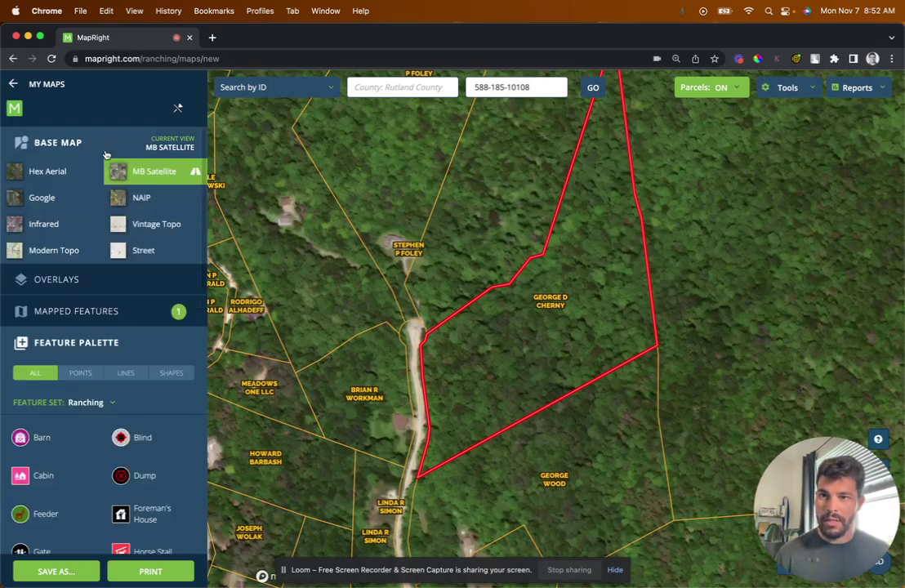
left_click(39, 173)
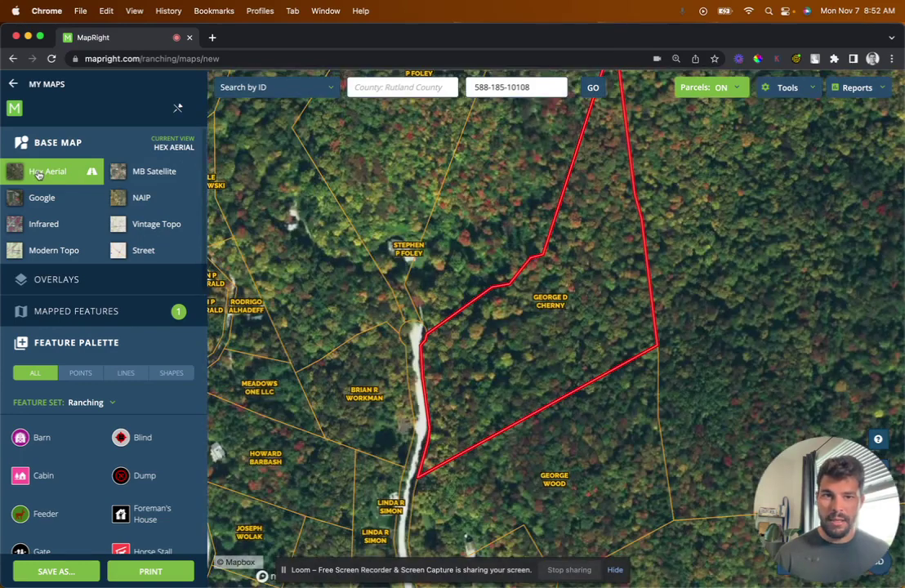
left_click(41, 198)
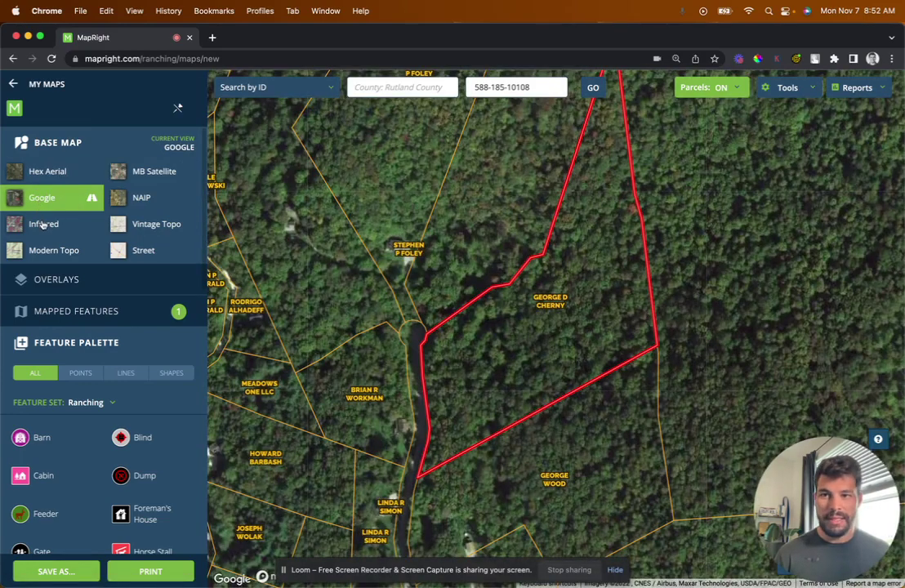
left_click(41, 224)
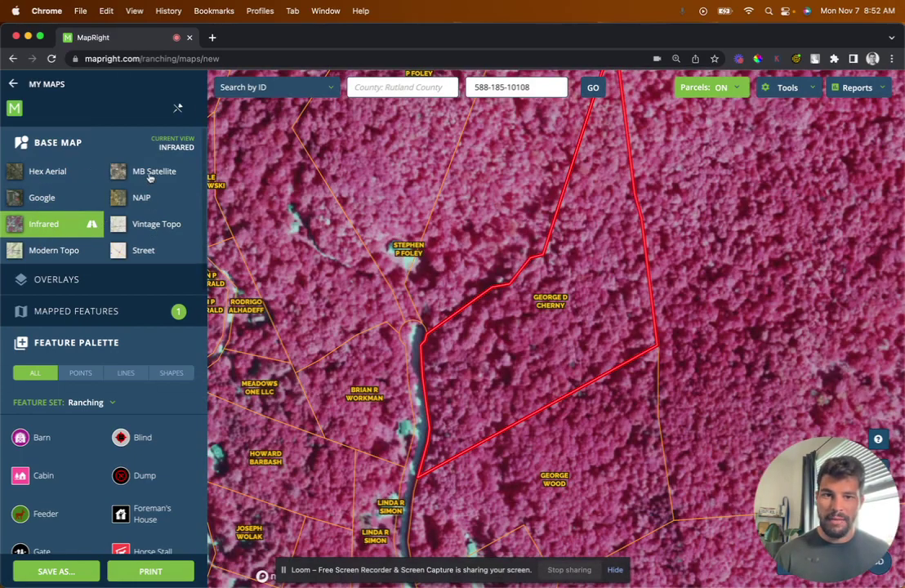
left_click(84, 173)
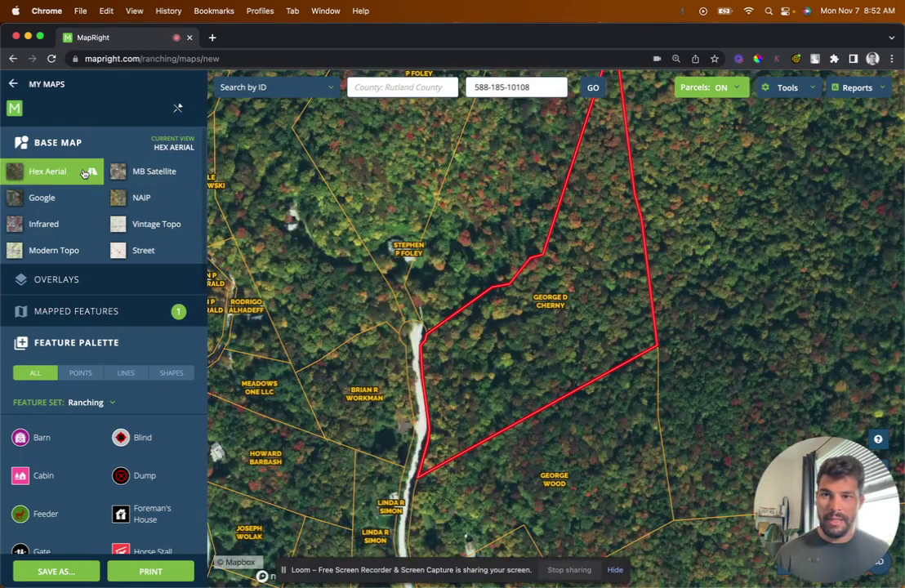
left_click(147, 174)
left_click(131, 197)
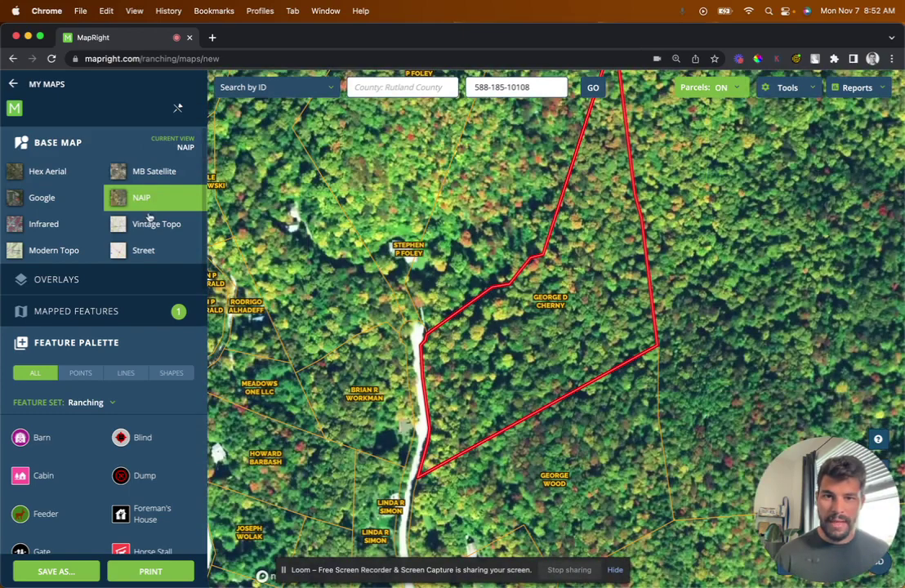
left_click(149, 222)
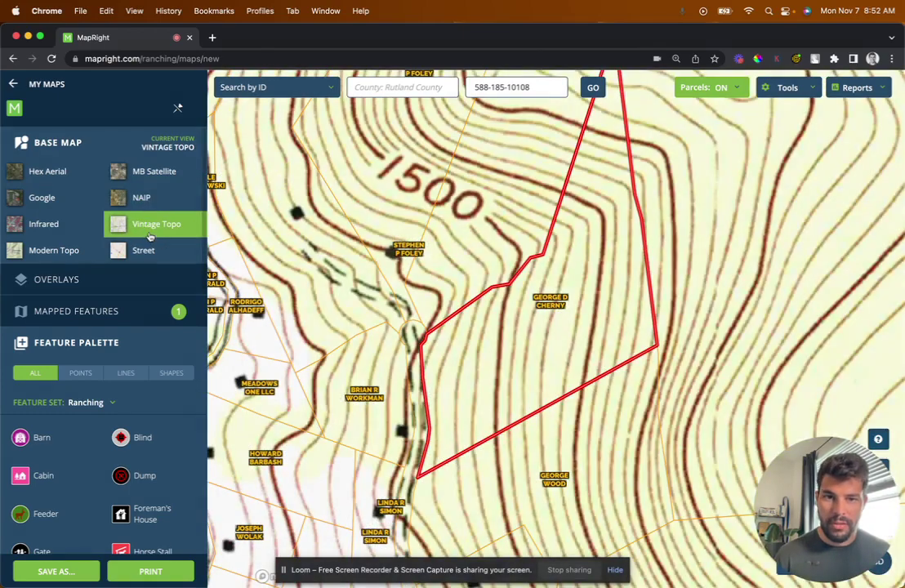
left_click(152, 252)
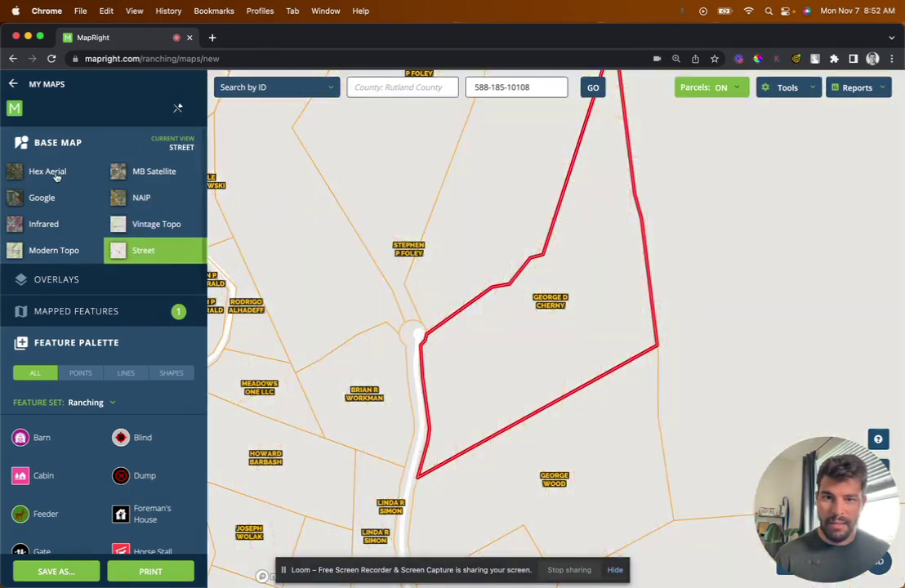
left_click(56, 178)
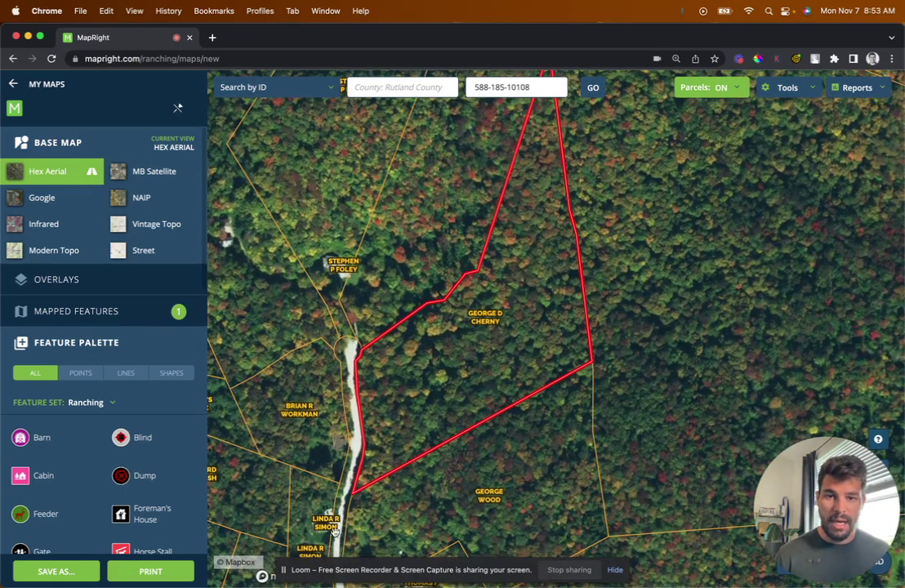
- Examine the bounded parcel's tree cover, neighboring parcels and nearby roads on the aerial imagery
left_click_drag(357, 519, 329, 491)
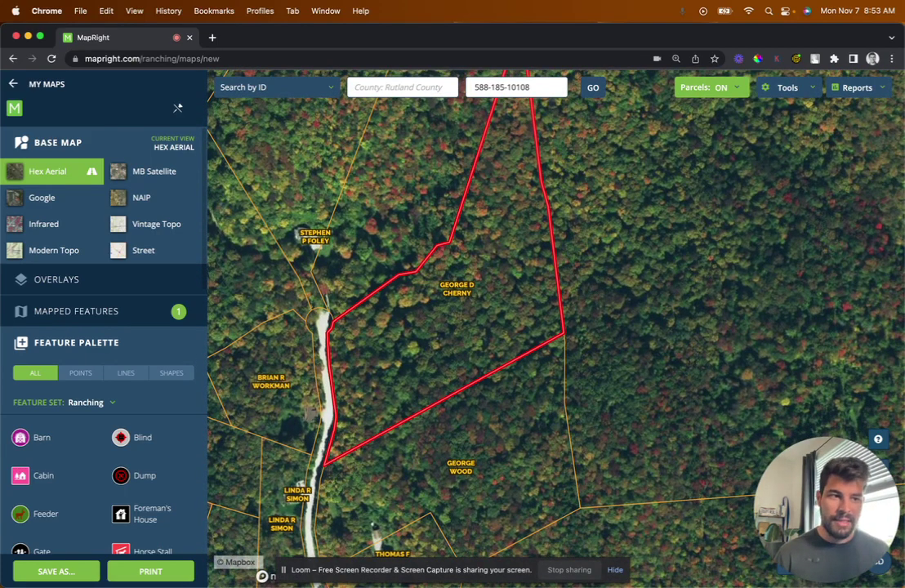
left_click_drag(488, 281, 491, 317)
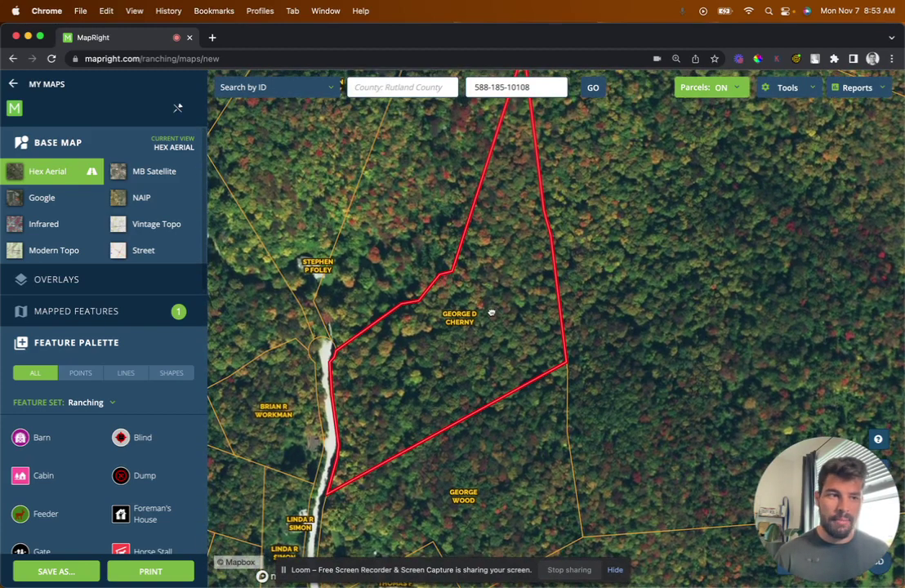
left_click_drag(493, 311, 521, 295)
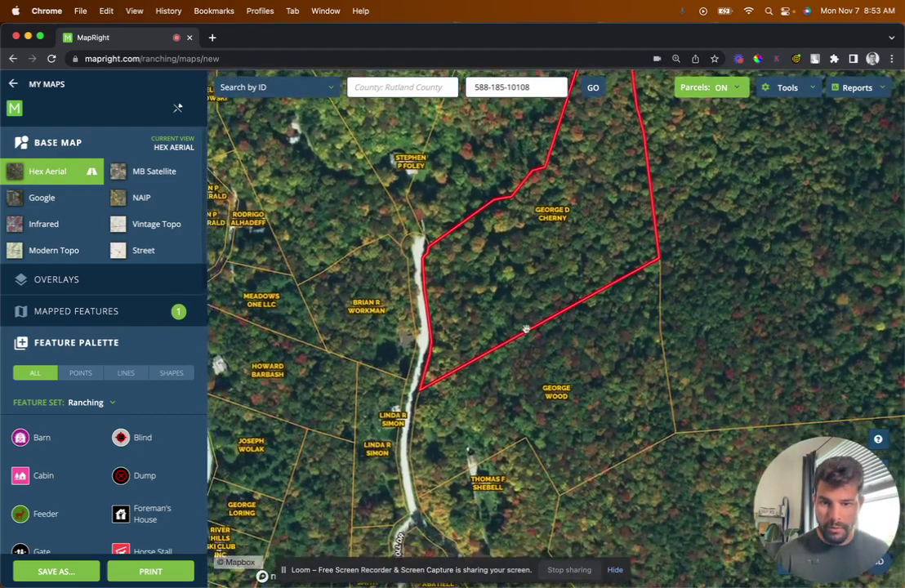
scroll(526, 330, "down", 3)
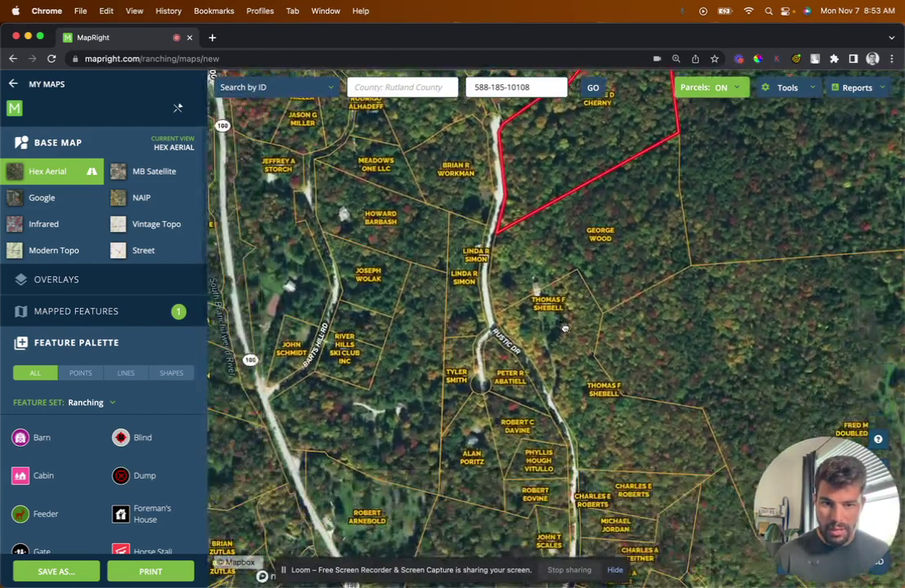
left_click_drag(564, 328, 504, 377)
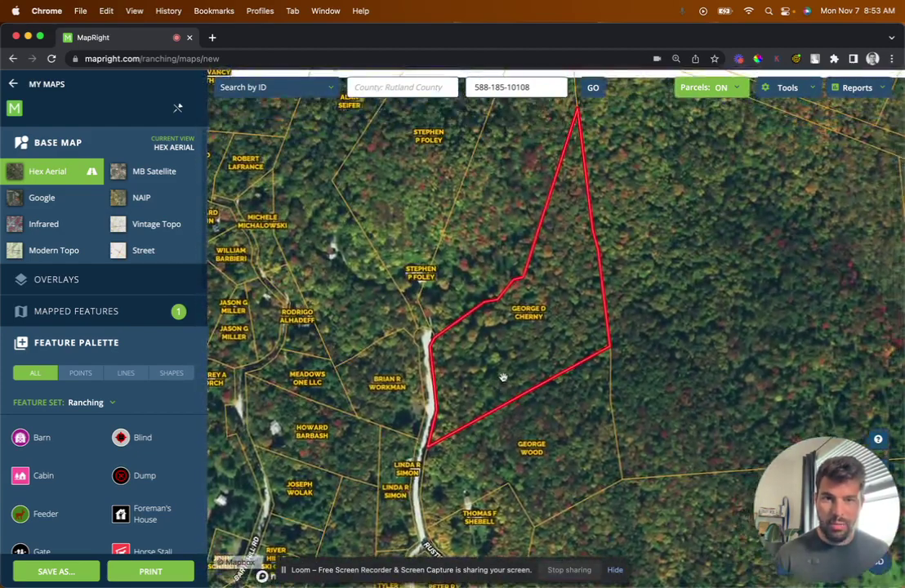
scroll(504, 377, "up", 2)
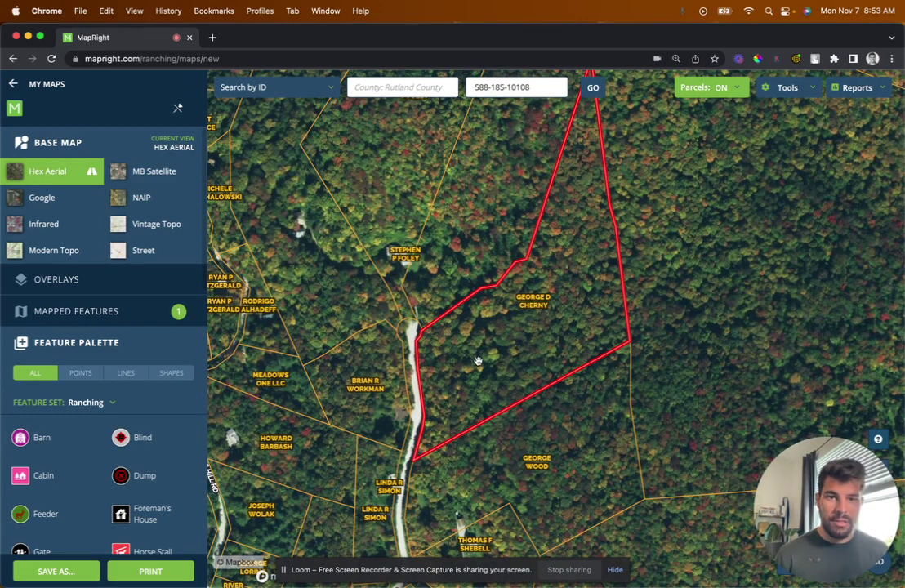
left_click_drag(485, 353, 485, 358)
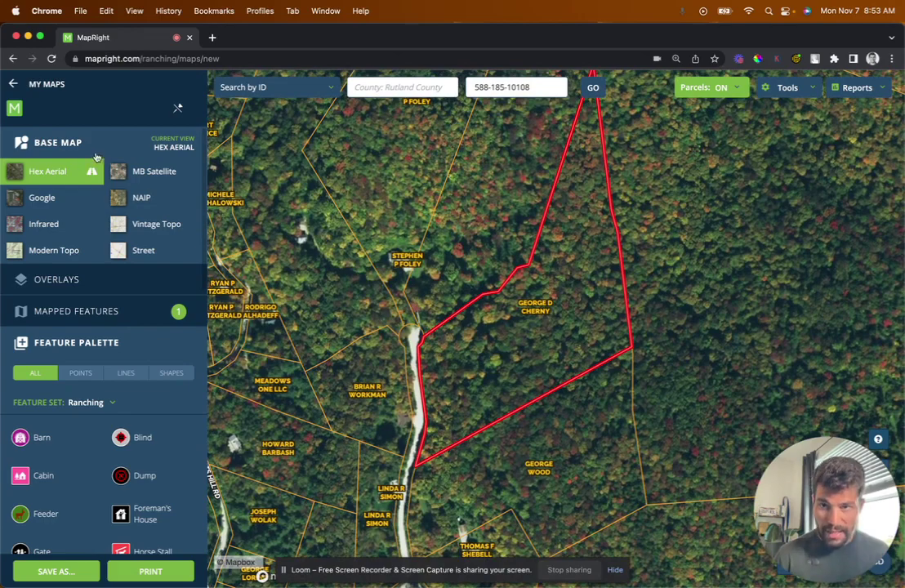
- Inspect the neighboring house on Rustic Dr and follow the road up to the parcel's western edge
left_click_drag(384, 388, 413, 294)
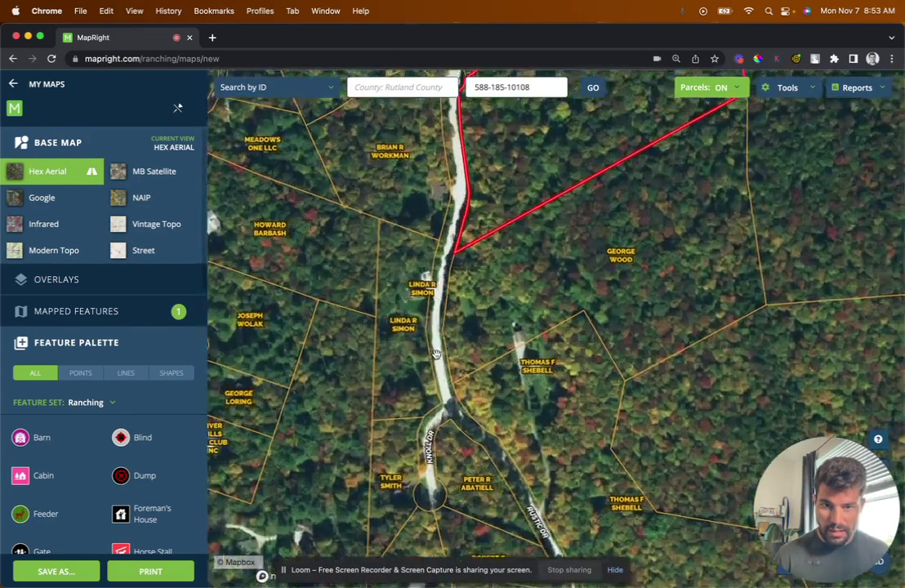
scroll(422, 282, "up", 2)
scroll(421, 281, "up", 3)
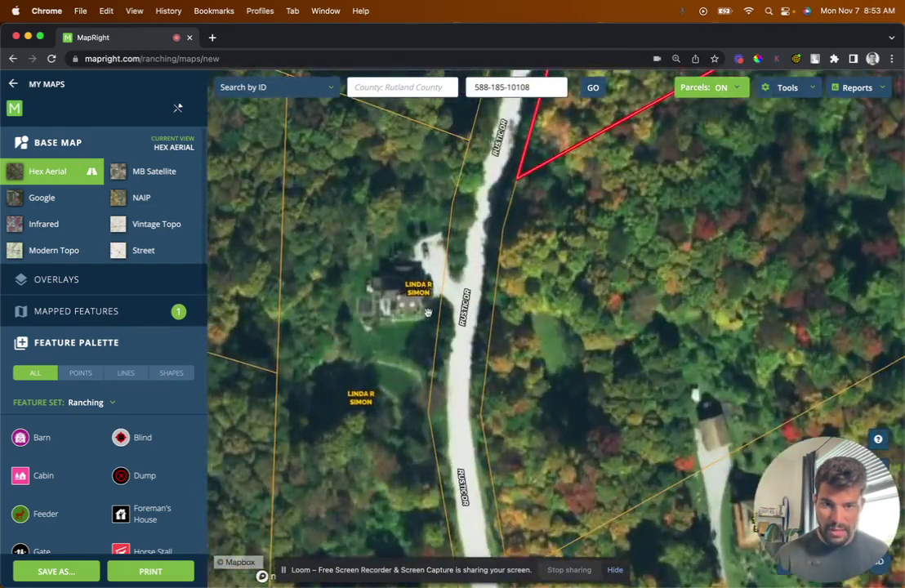
scroll(428, 313, "down", 3)
left_click_drag(447, 143, 445, 383)
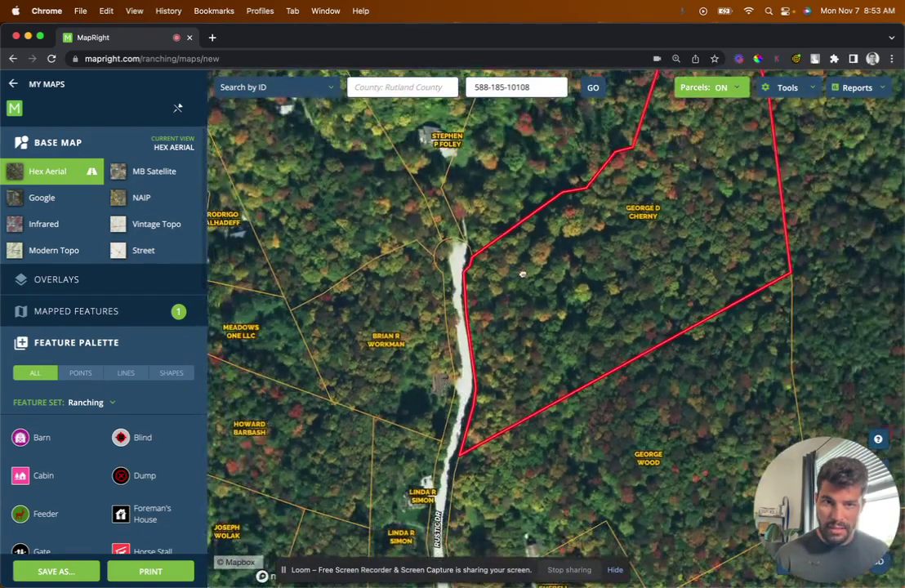
left_click_drag(523, 274, 574, 405)
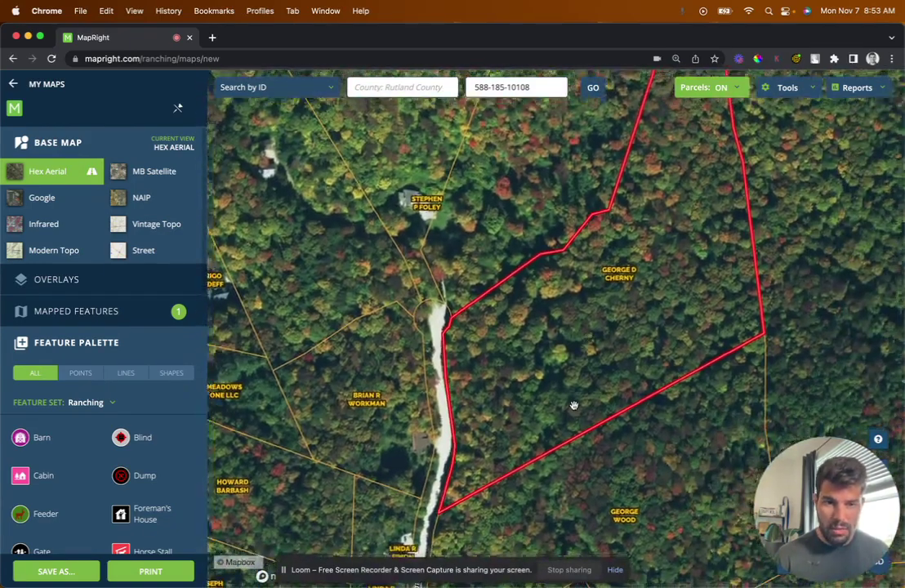
- Hide the parcel layer and view the boundary's location among the surrounding towns and roads
scroll(574, 405, "down", 5)
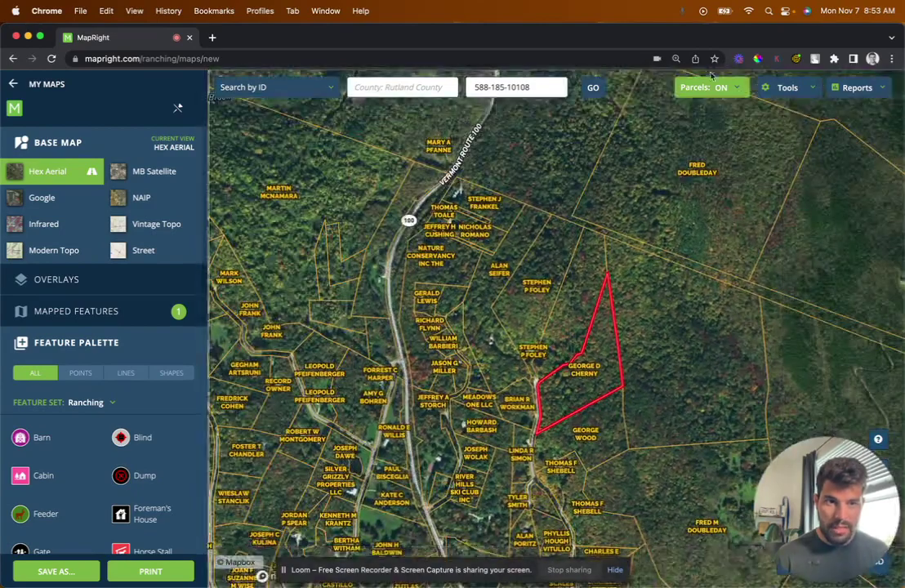
left_click(710, 85)
scroll(606, 365, "down", 6)
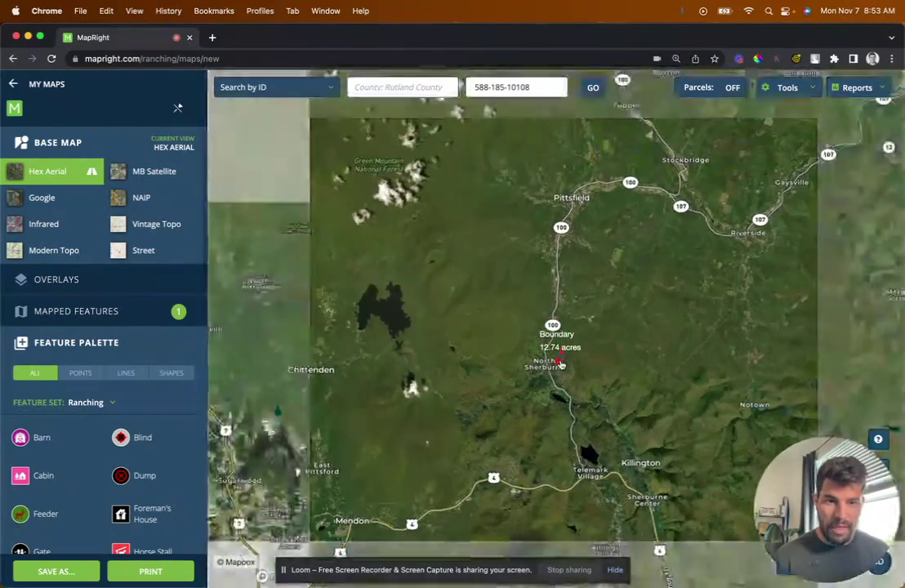
scroll(560, 365, "up", 3)
scroll(560, 365, "down", 4)
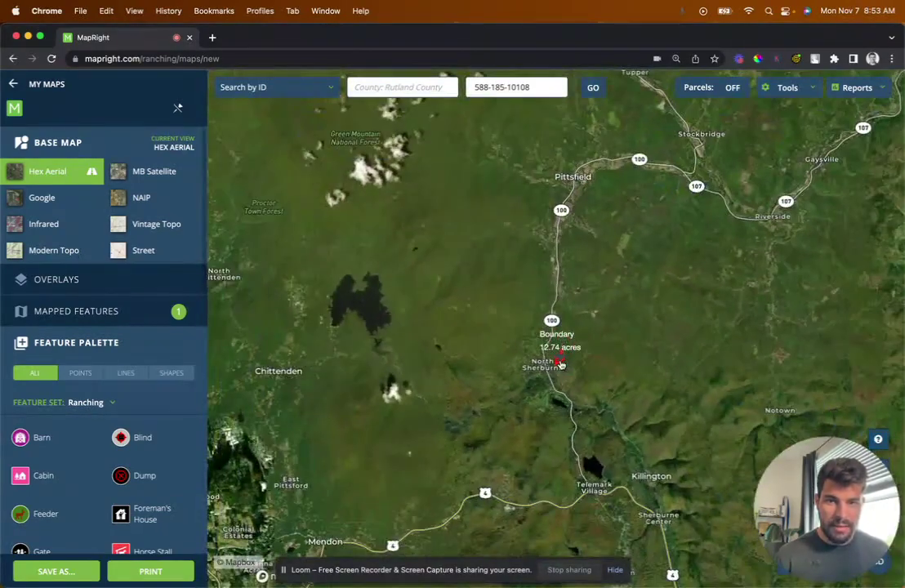
scroll(560, 365, "up", 4)
scroll(561, 365, "up", 3)
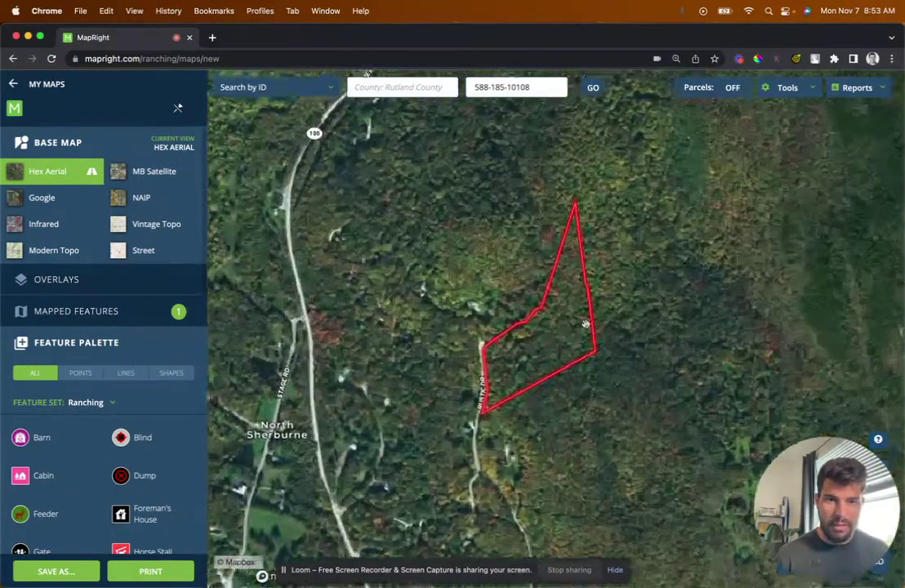
- Show the parcel lines without labels, and hide the parcel layer again to view only the boundary near North Sherburne
left_click(716, 87)
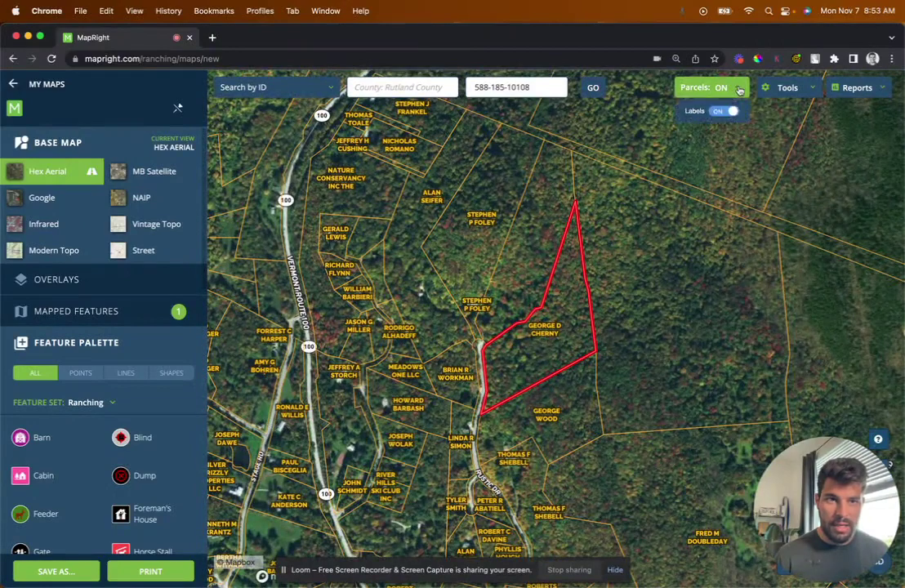
left_click(723, 112)
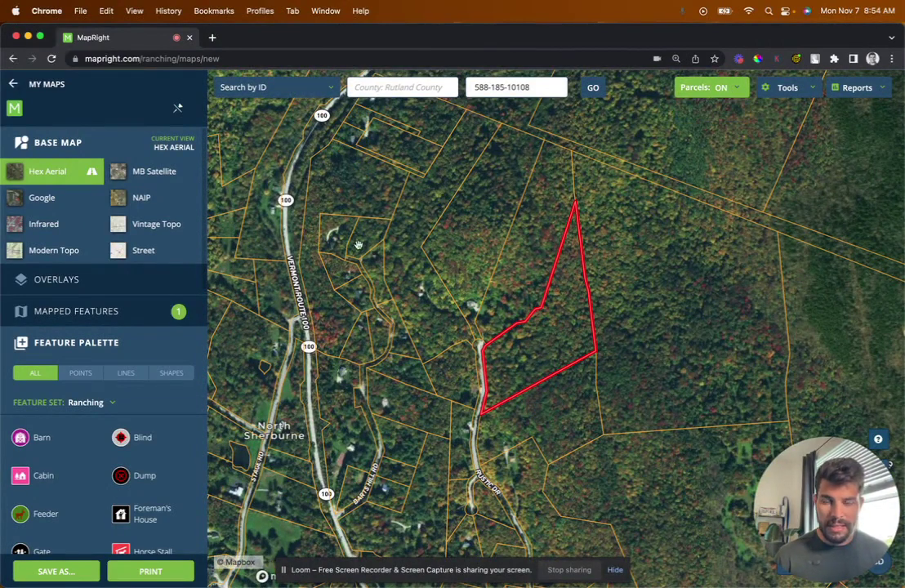
left_click(719, 88)
scroll(517, 428, "down", 3)
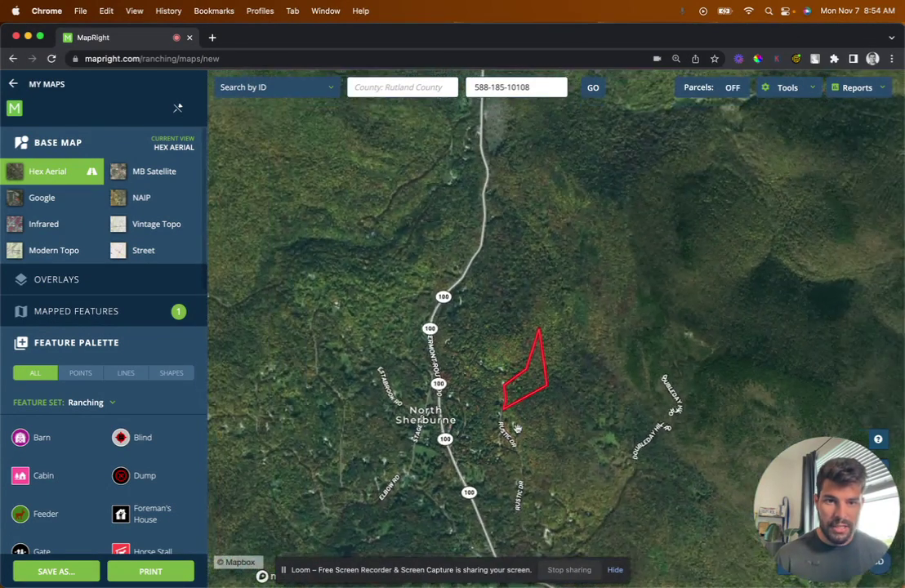
left_click_drag(517, 429, 521, 369)
scroll(529, 333, "up", 2)
- Turn the parcel layer on with its owner labels off, and view the boundary among the surrounding parcel lines
left_click(721, 87)
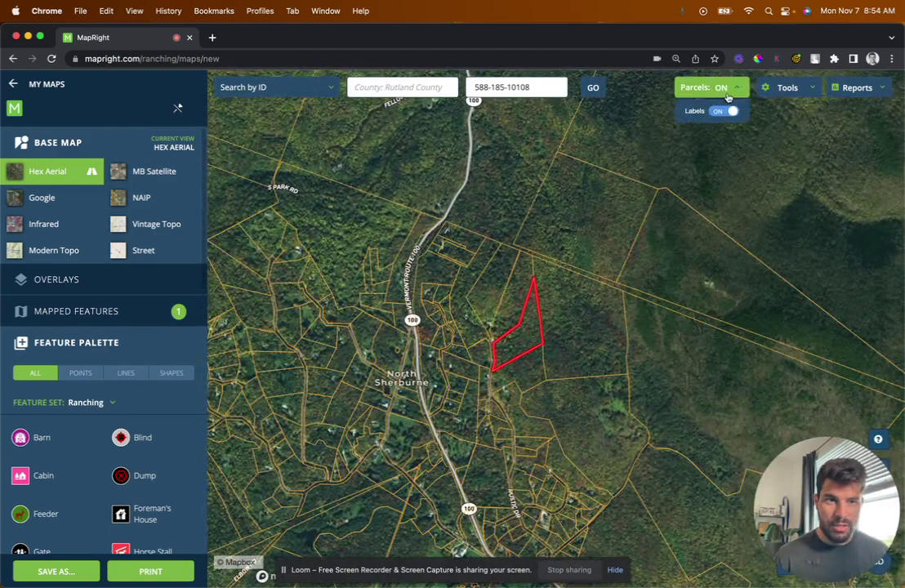
left_click(717, 111)
left_click_drag(539, 347, 592, 308)
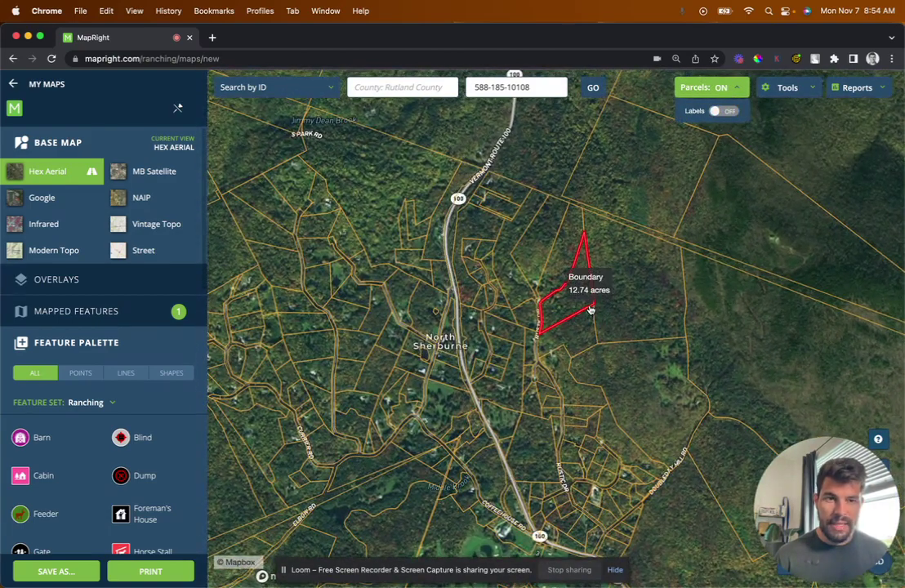
scroll(586, 304, "up", 3)
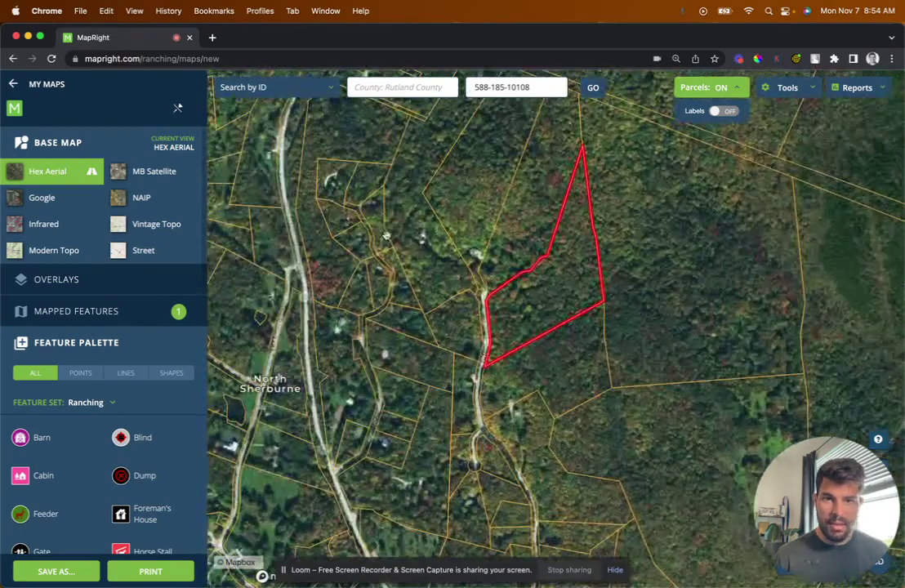
- Review the available overlays, turn on Contour Lines and examine the elevations across the parcel
left_click(68, 286)
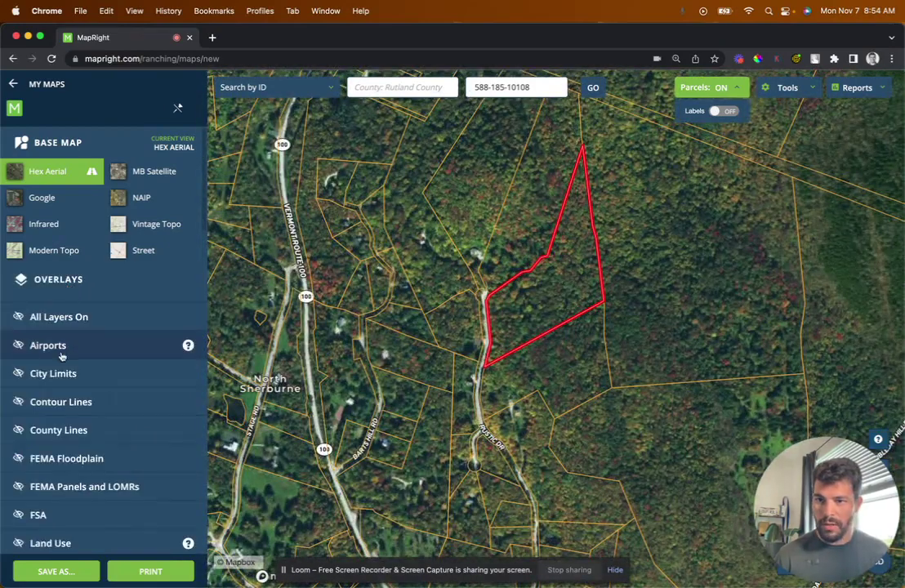
scroll(63, 351, "down", 10)
scroll(63, 347, "up", 10)
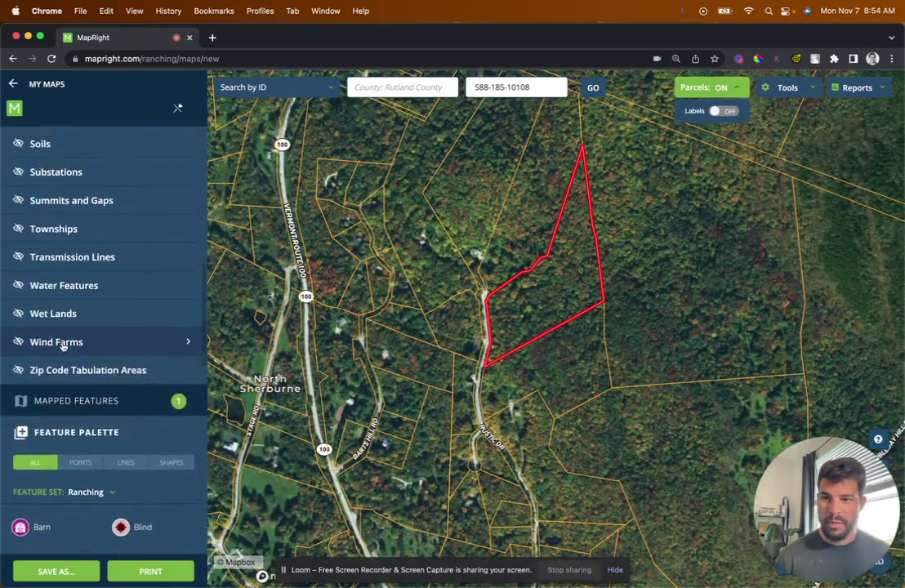
scroll(57, 347, "up", 2)
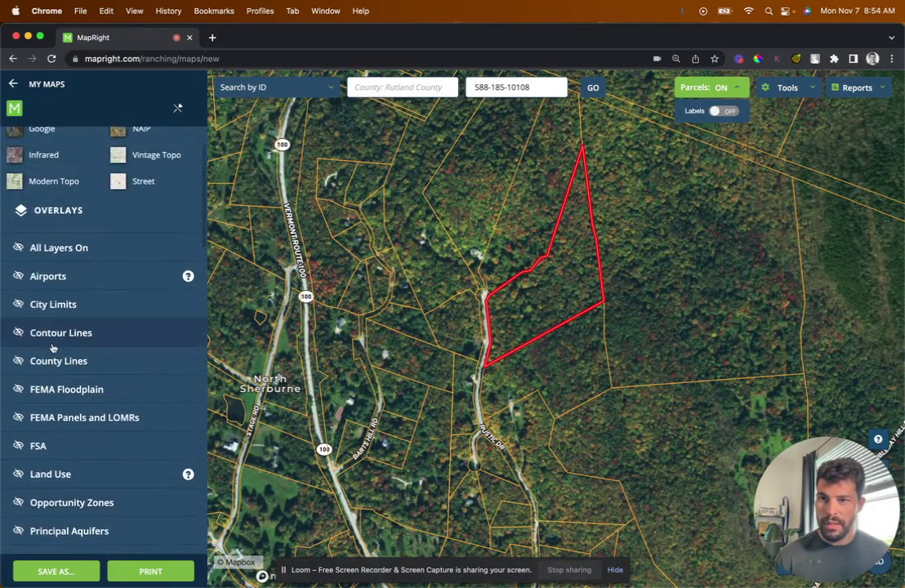
left_click(52, 344)
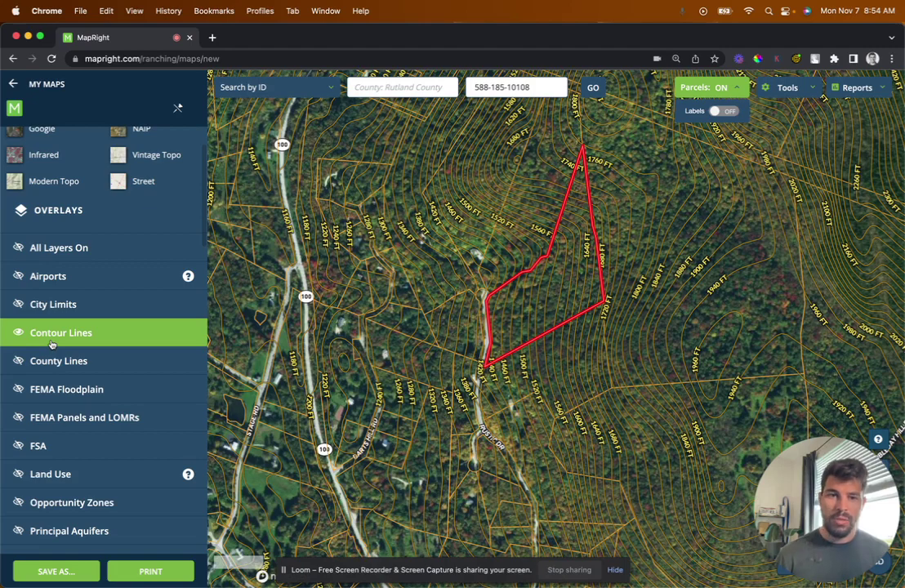
scroll(508, 327, "up", 3)
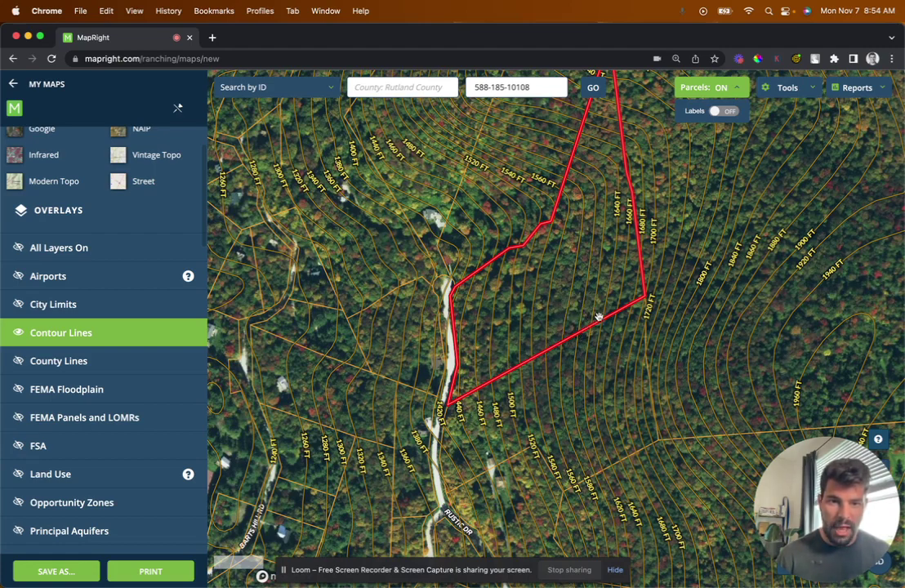
- Examine the contour elevations across the parcel's lower end and along its Rustic Dr frontage
scroll(481, 349, "up", 1)
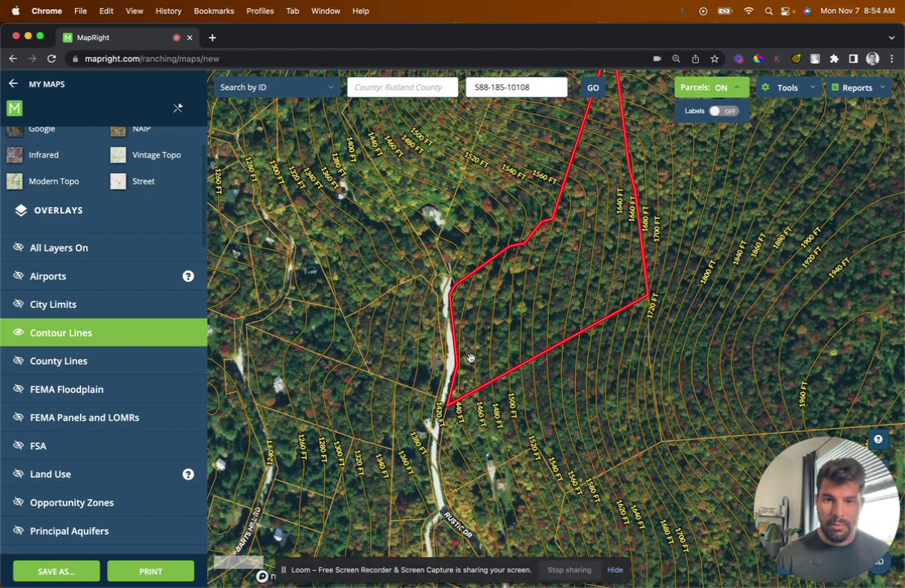
scroll(472, 355, "up", 3)
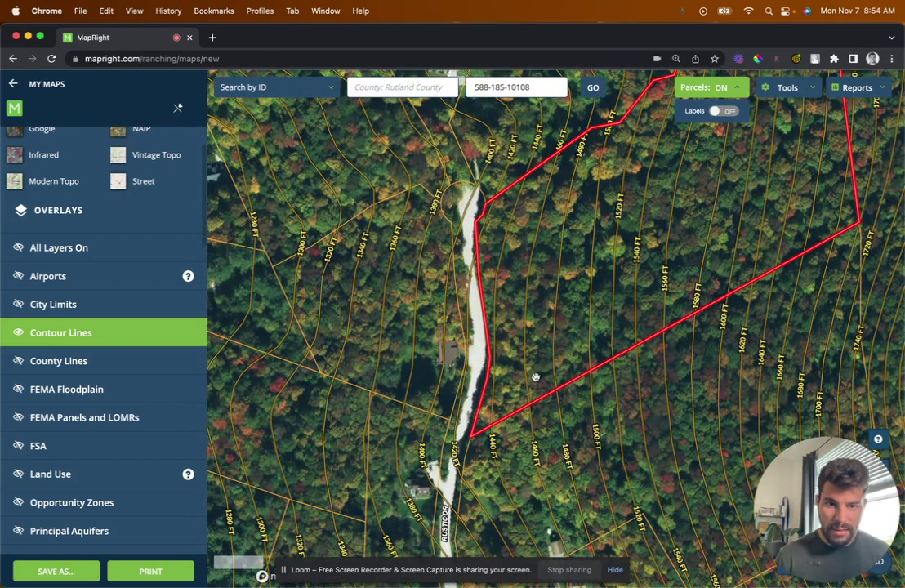
scroll(568, 354, "down", 2)
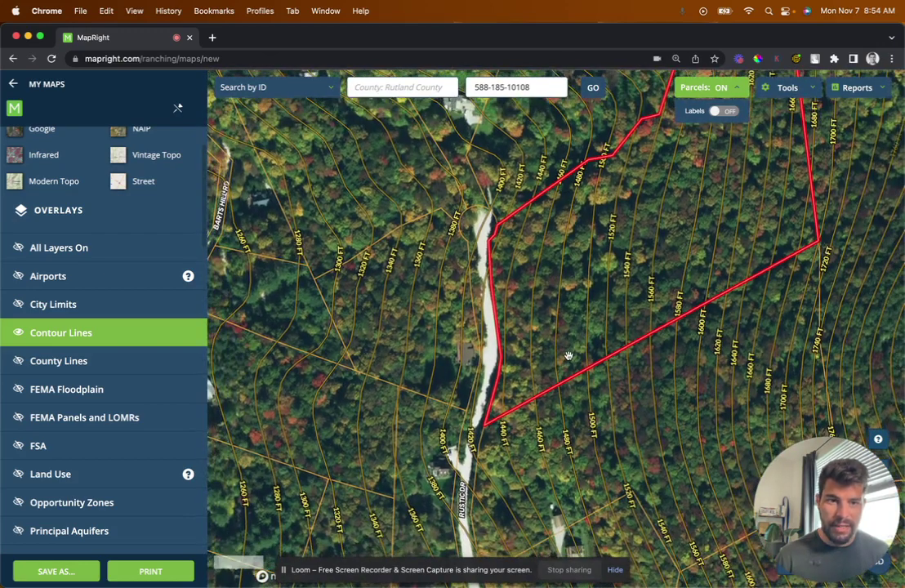
left_click_drag(593, 264, 568, 290)
scroll(568, 290, "down", 2)
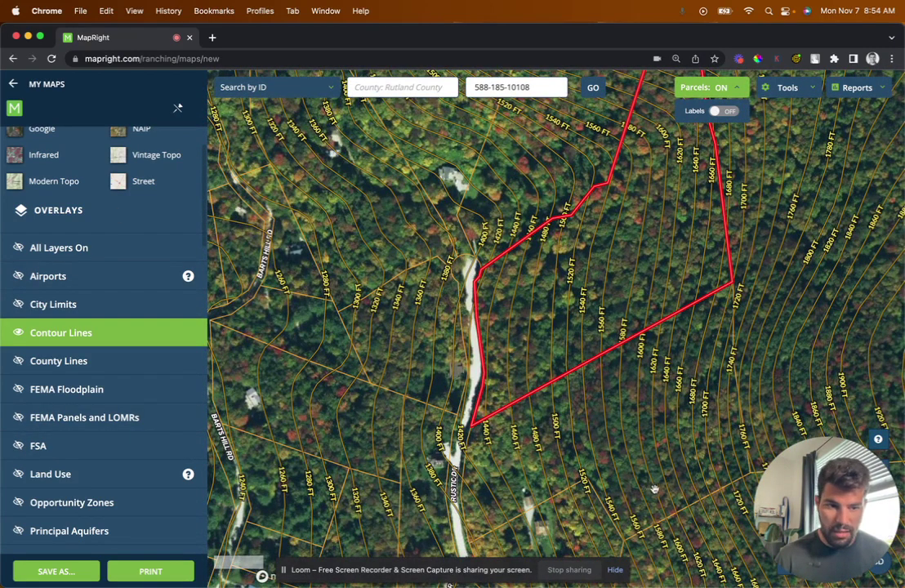
- Switch the map to the tilted 3D terrain view with the contour lines and parcel boundary showing
mouse_move(797, 481)
left_click_drag(796, 481, 797, 339)
left_click(878, 561)
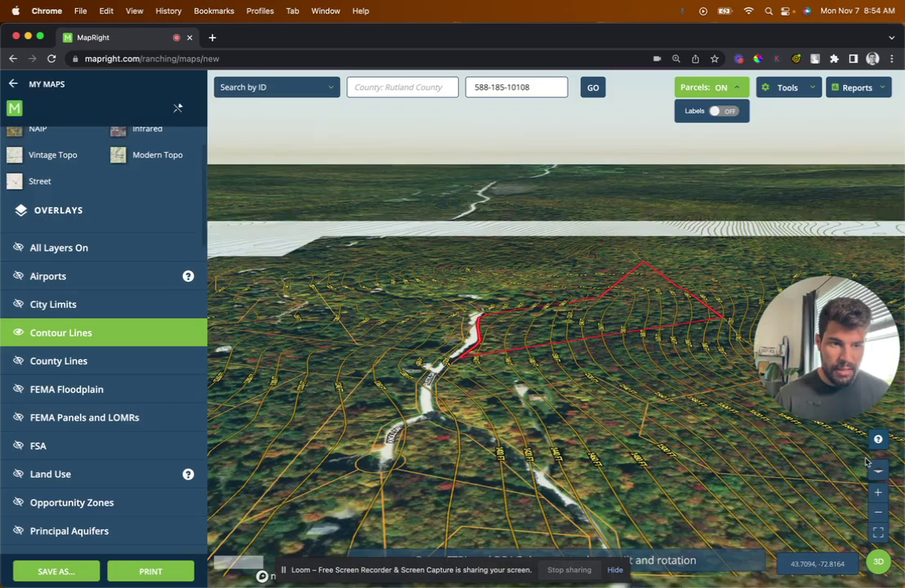
left_click_drag(847, 360, 846, 524)
scroll(500, 381, "up", 5)
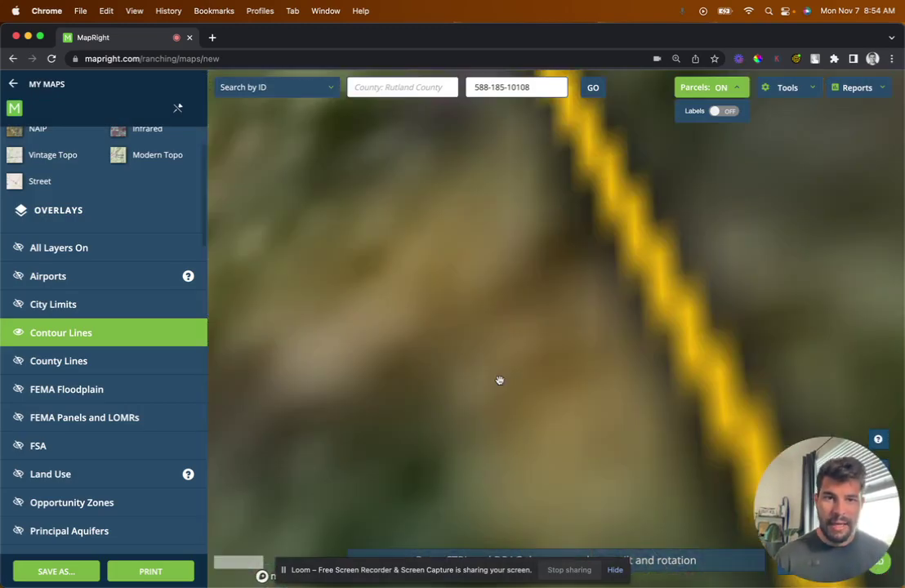
scroll(500, 381, "down", 5)
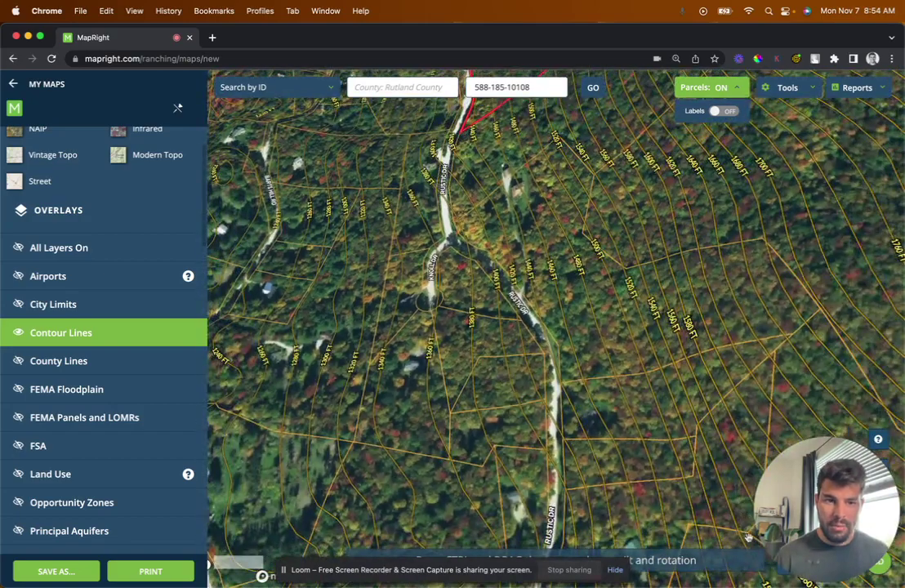
left_click_drag(827, 519, 844, 415)
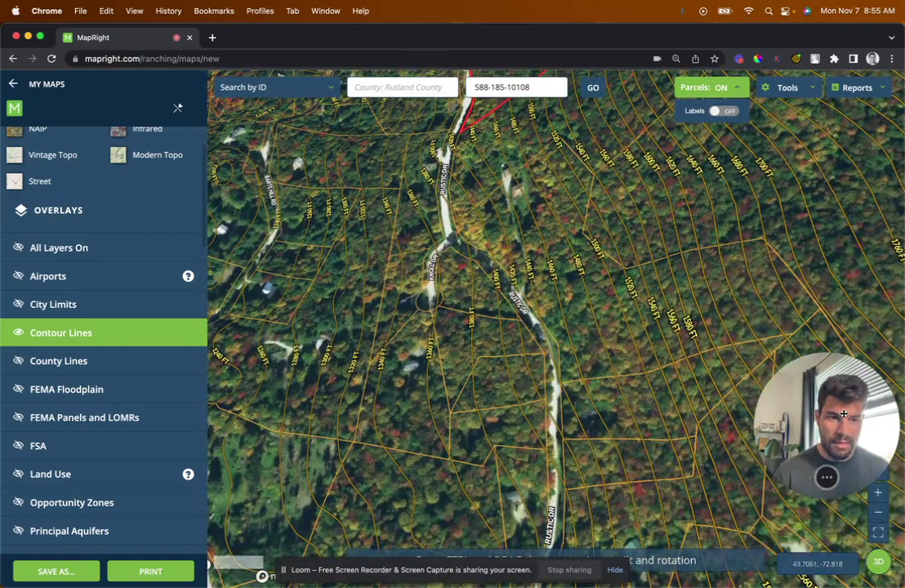
left_click(878, 563)
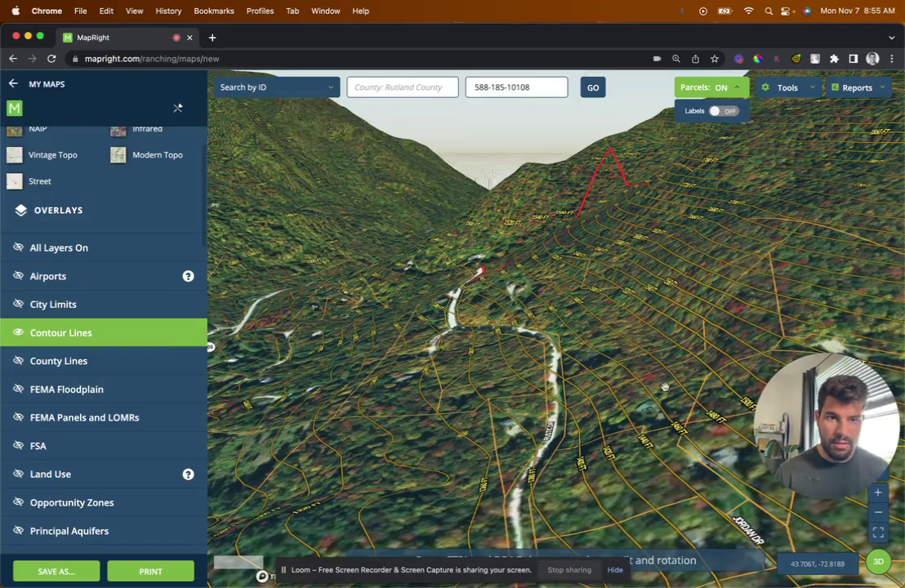
- Examine the slope of the outlined parcel in 3D from several angles, including the hillside above Rustic Dr
scroll(665, 387, "up", 3)
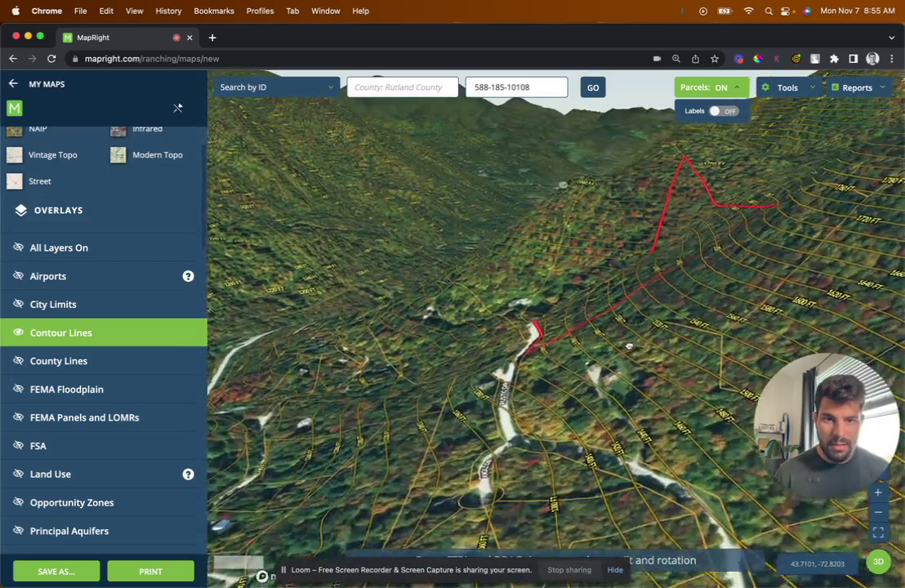
scroll(636, 358, "up", 5)
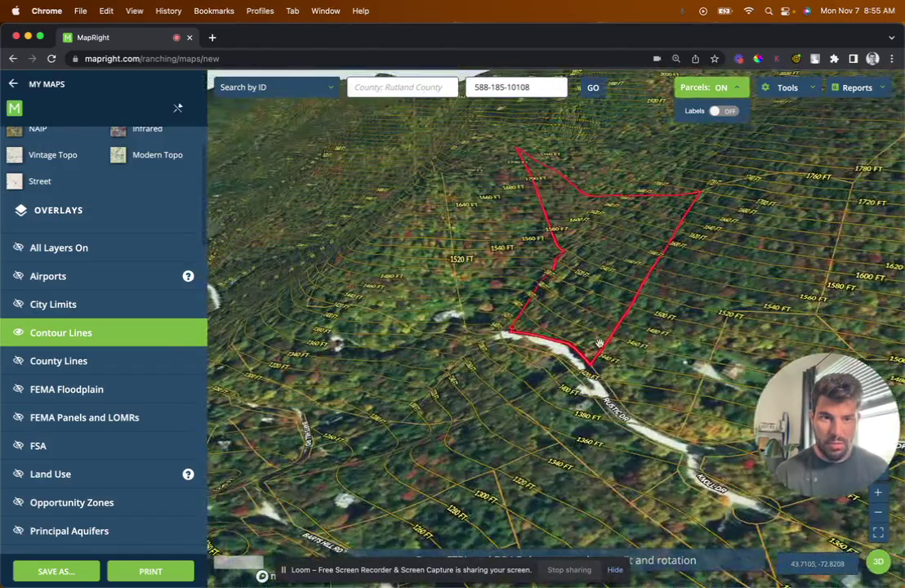
mouse_move(394, 318)
left_mouse_down()
mouse_move(460, 298)
mouse_move(339, 303)
mouse_move(392, 298)
left_mouse_up()
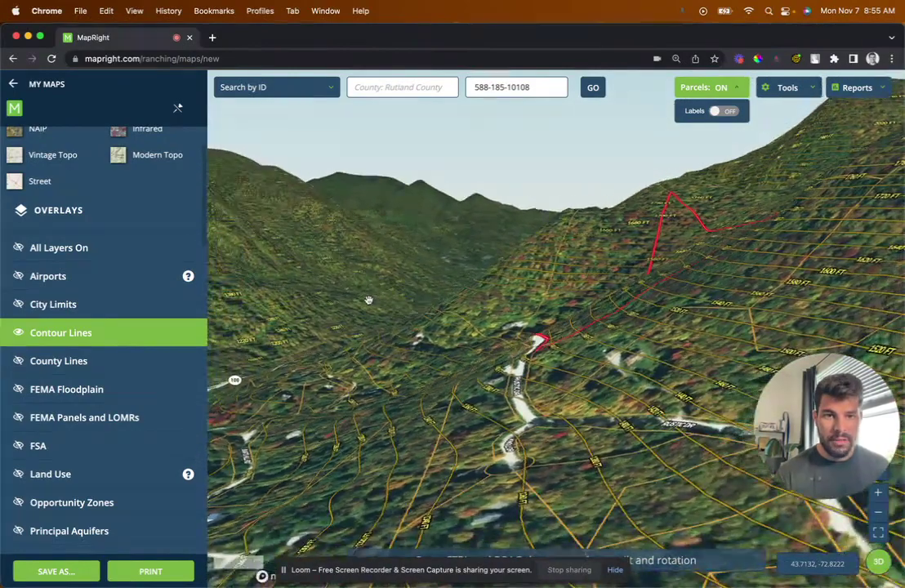
left_click_drag(368, 300, 432, 309)
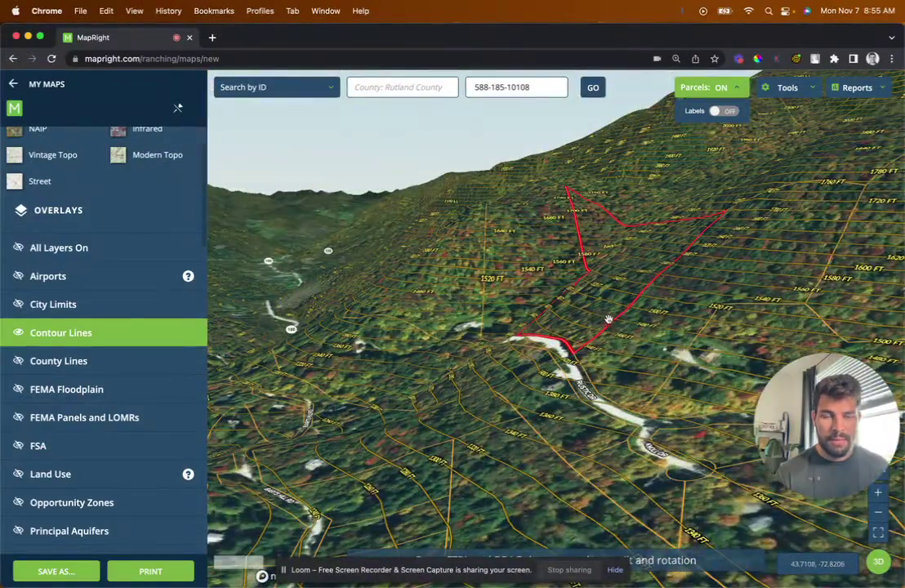
mouse_move(608, 320)
left_mouse_down()
mouse_move(652, 316)
mouse_move(612, 317)
left_mouse_up()
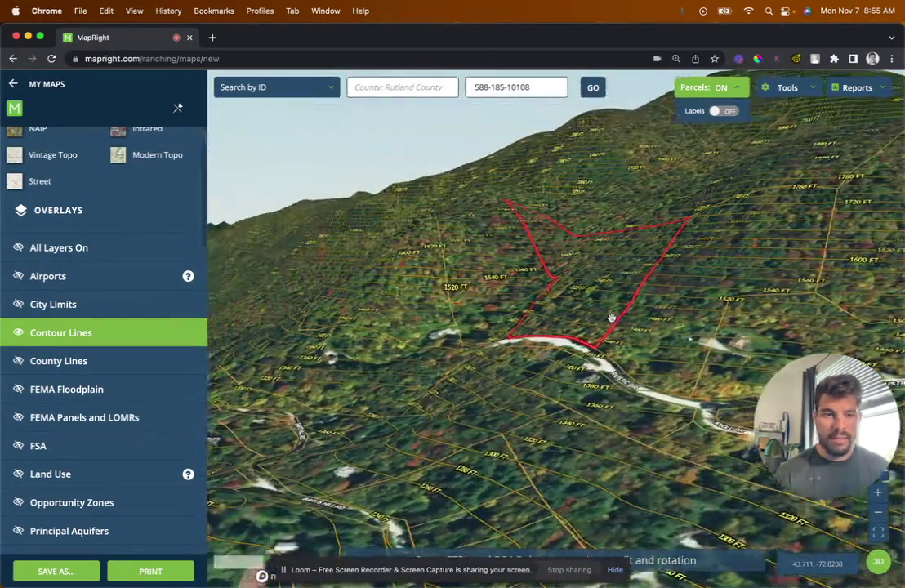
left_click_drag(452, 315, 406, 343)
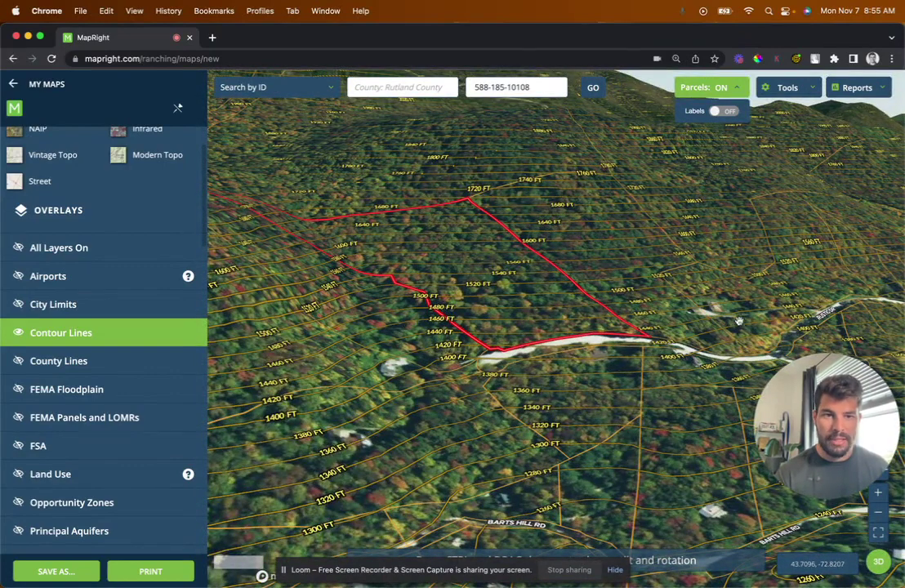
left_click_drag(488, 353, 552, 274)
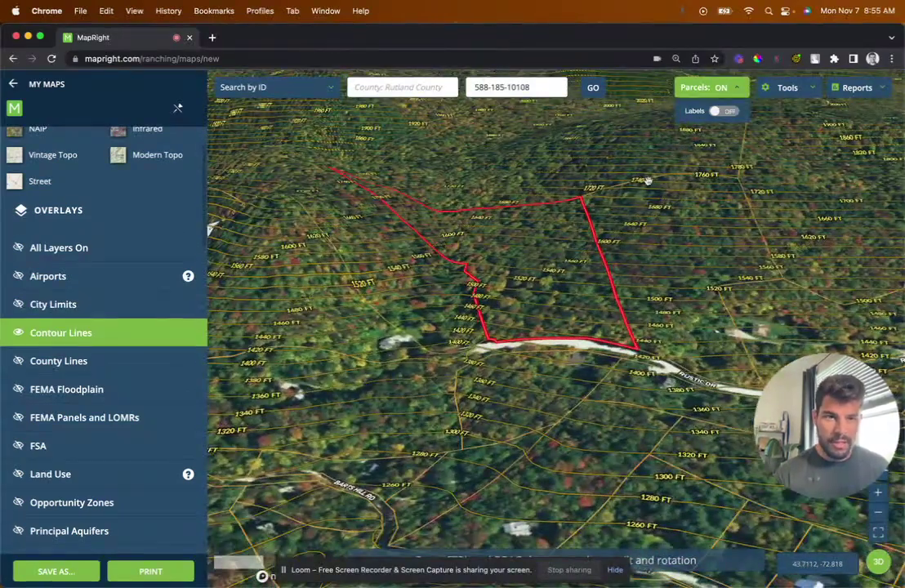
- Return the map to the flat view and examine the contours between Barts Hill Rd and Vermont Route 100
left_click(879, 562)
scroll(576, 409, "down", 3)
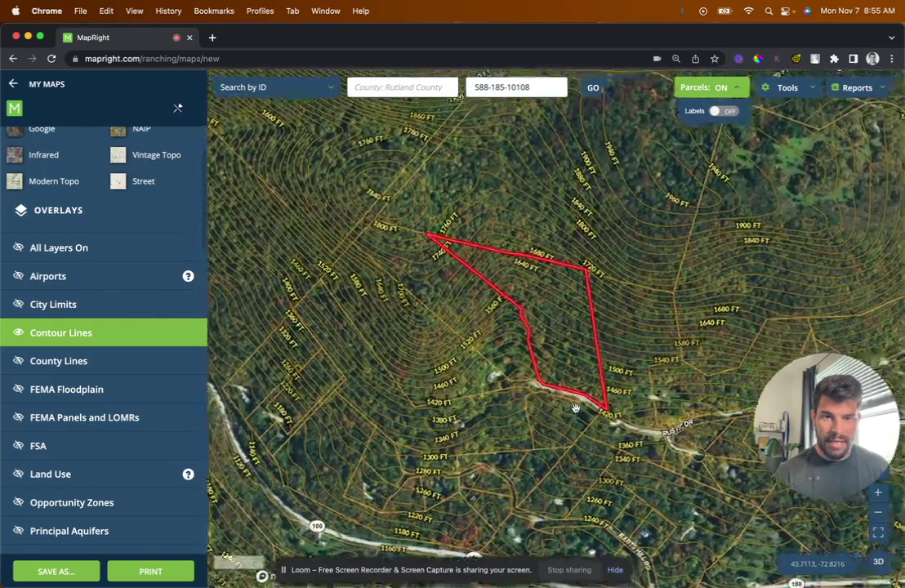
left_click_drag(576, 408, 540, 304)
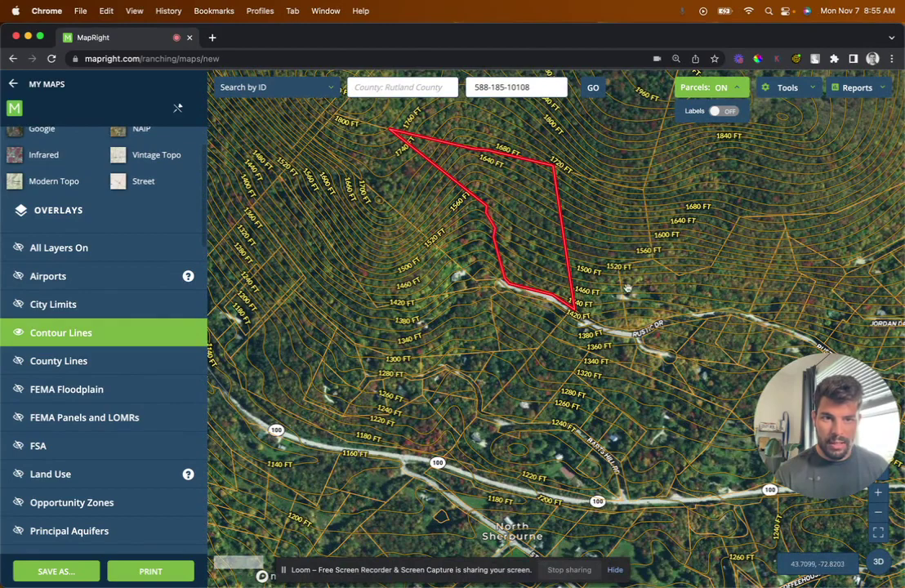
left_click_drag(546, 283, 524, 174)
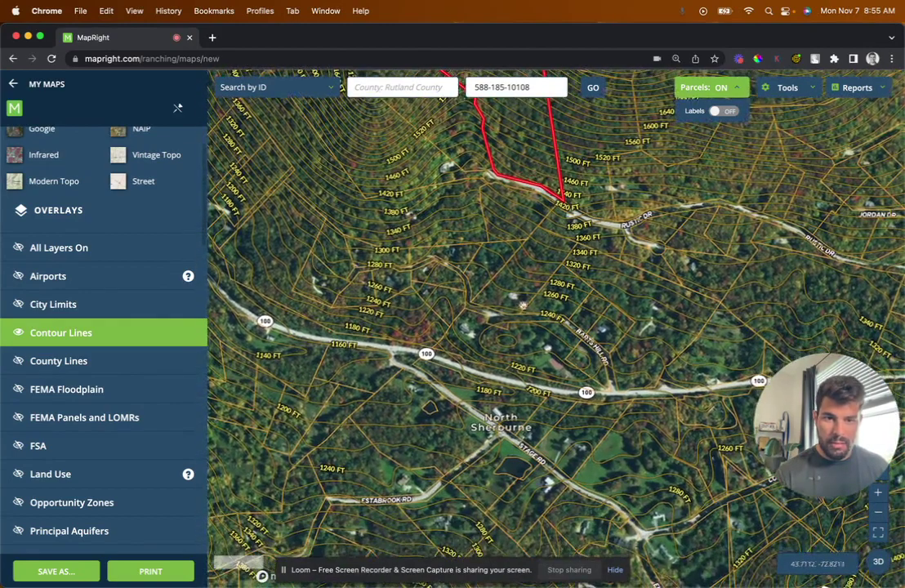
scroll(512, 358, "up", 5)
left_click_drag(512, 358, 549, 298)
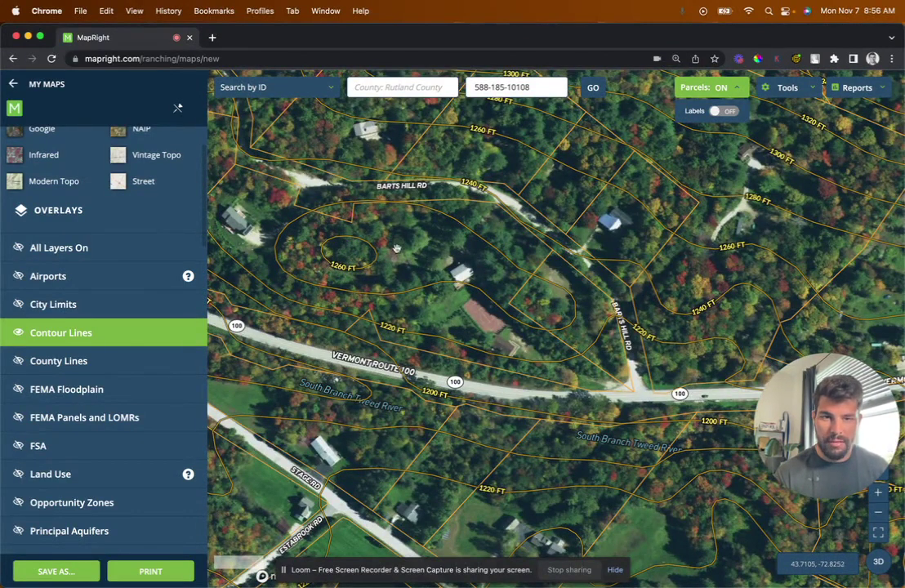
left_click_drag(357, 262, 410, 230)
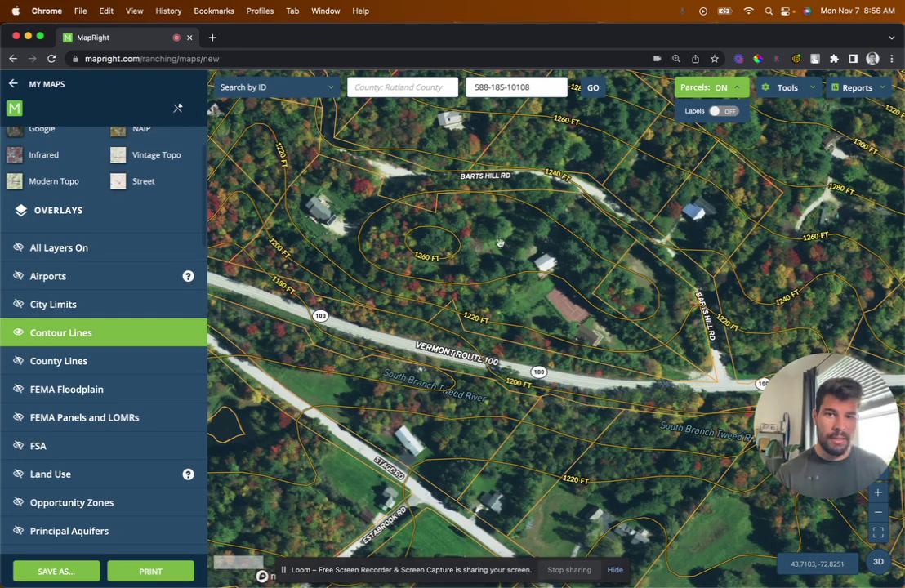
- Compare the contour spacing around Cricket Hill Rd and North Sherburne with that across the nearby golf course
scroll(500, 244, "down", 3)
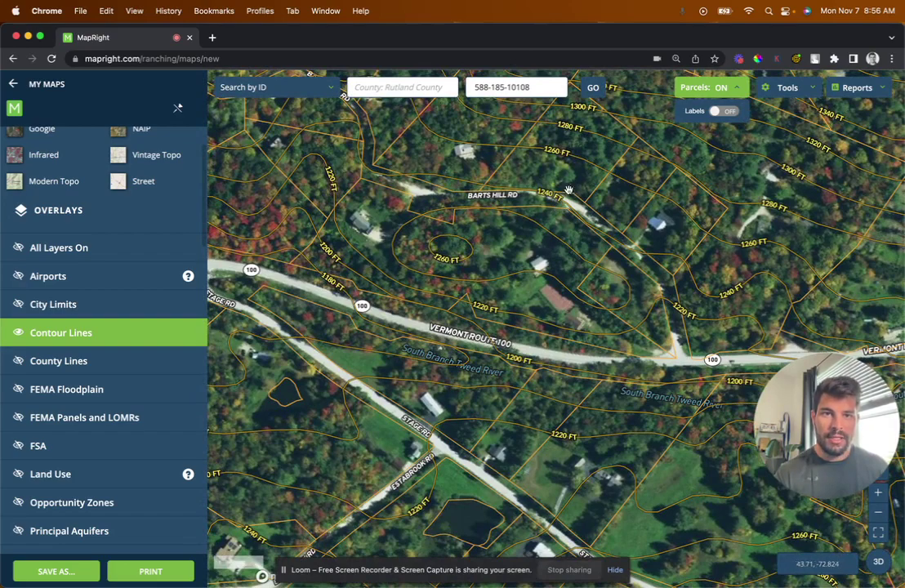
scroll(546, 233, "down", 3)
left_click_drag(433, 470, 458, 245)
left_click_drag(642, 491, 707, 328)
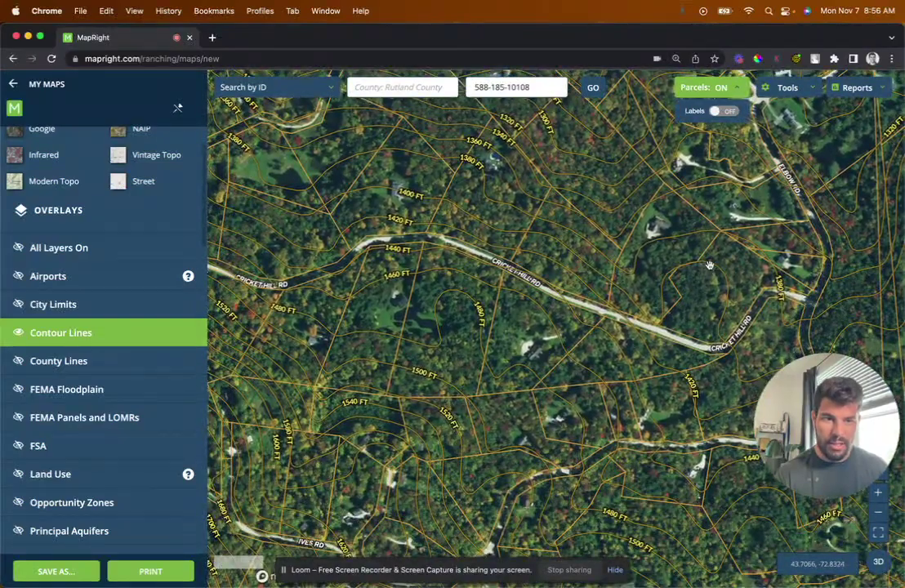
left_click_drag(568, 393, 642, 263)
scroll(642, 263, "down", 5)
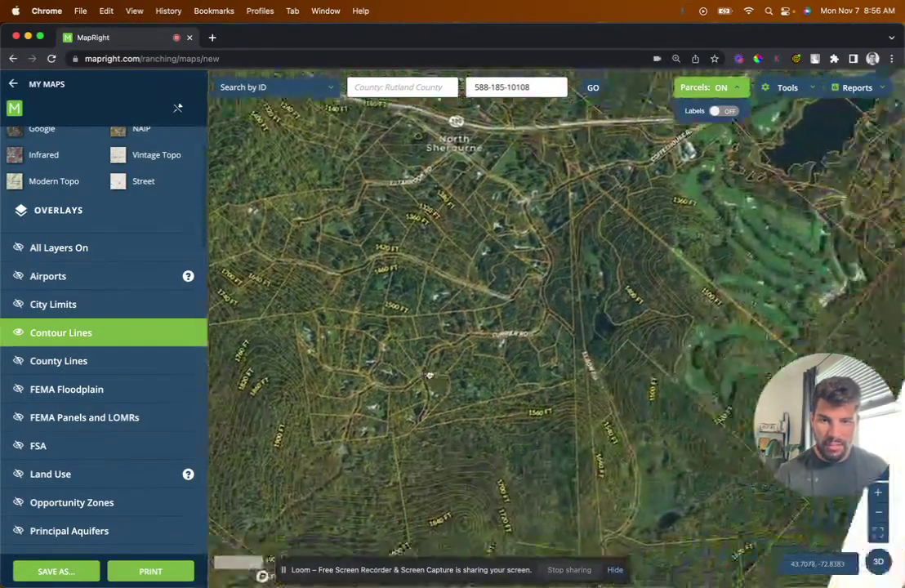
left_click_drag(429, 375, 278, 375)
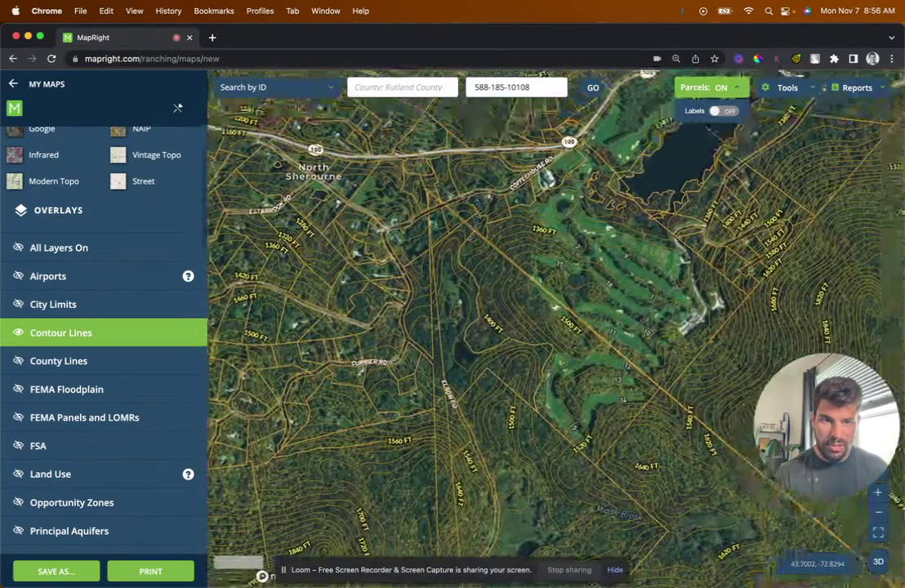
scroll(643, 292, "up", 5)
scroll(643, 291, "up", 3)
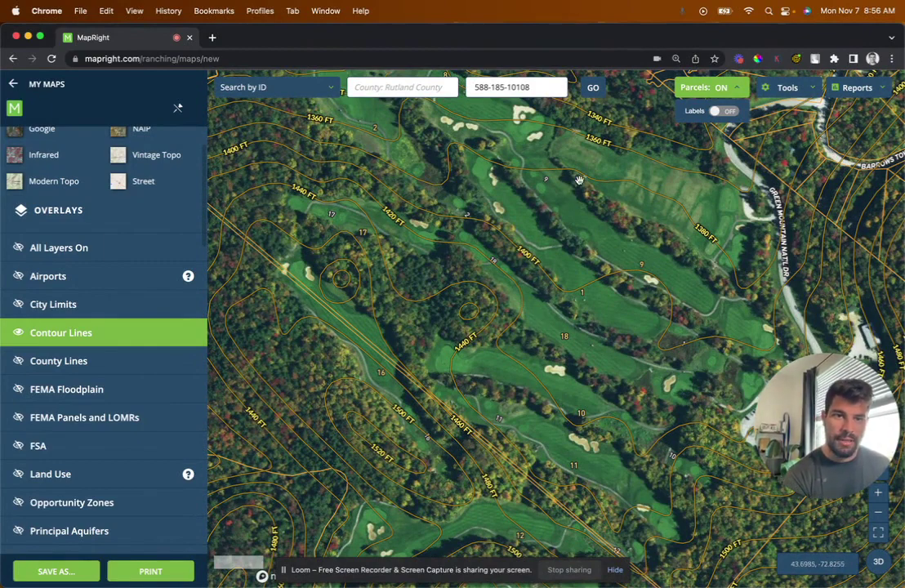
- Try the distance measurement tool in feet from a point between golf holes 10 and 11, and clear the line
left_click(811, 85)
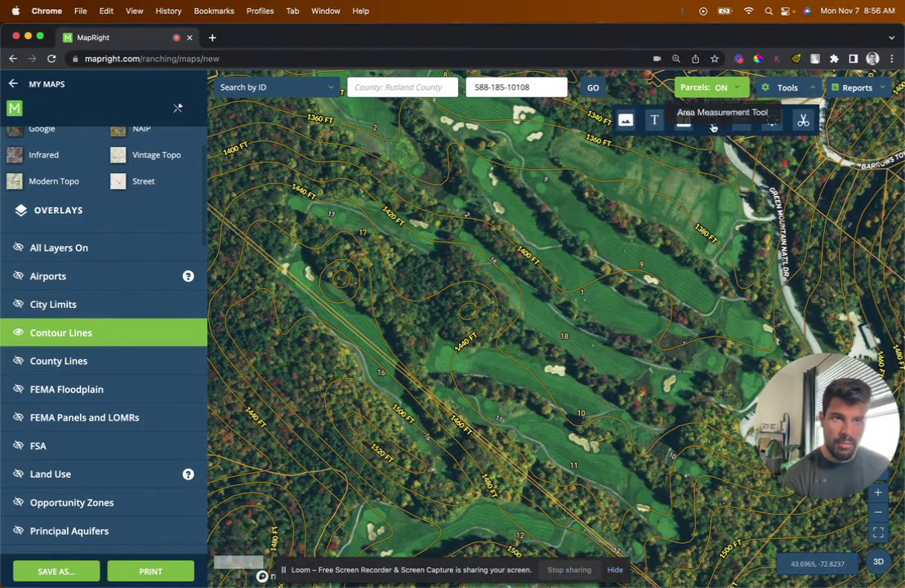
left_click(741, 122)
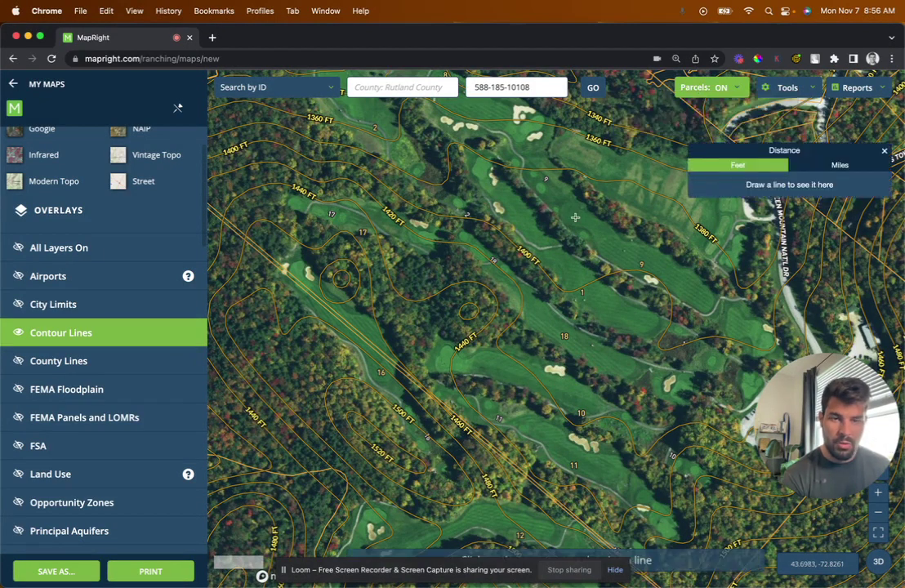
left_click(578, 425)
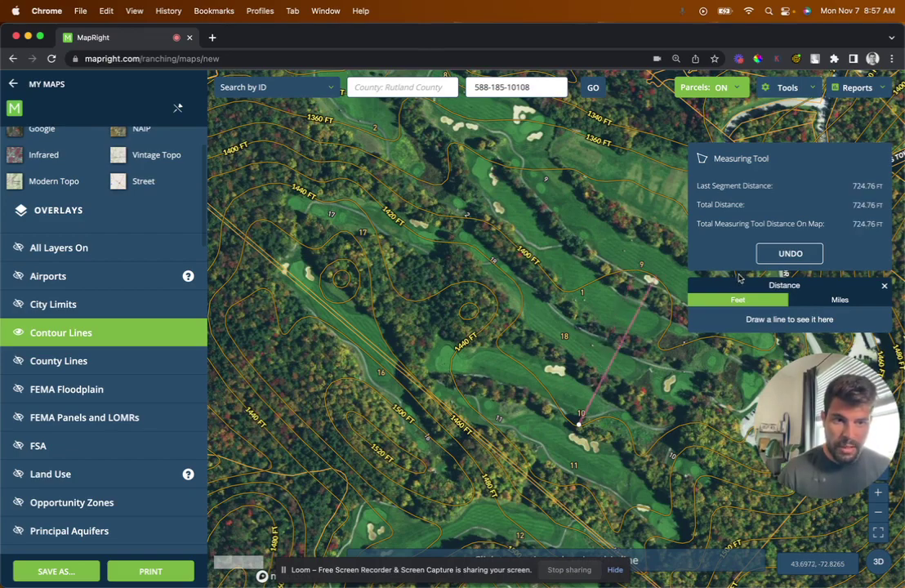
left_click(736, 90)
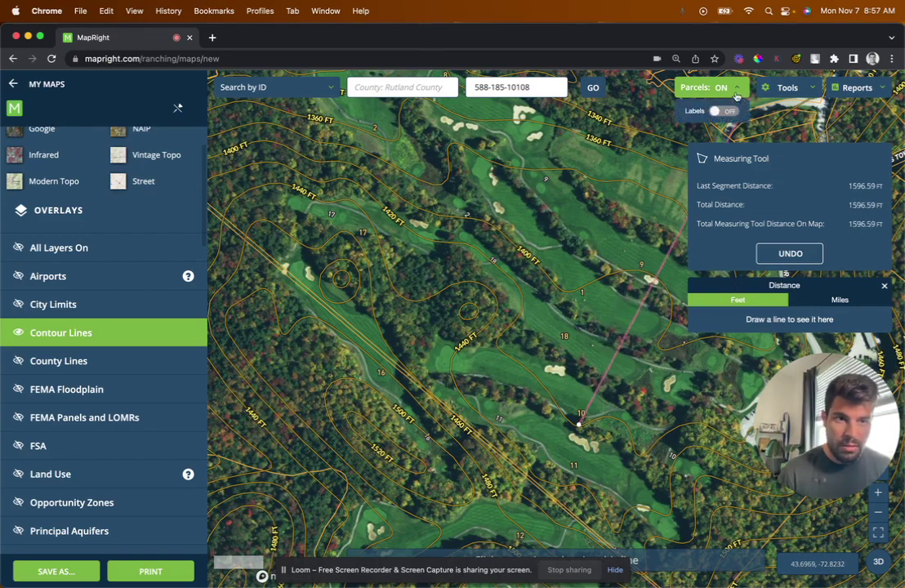
left_click(677, 214)
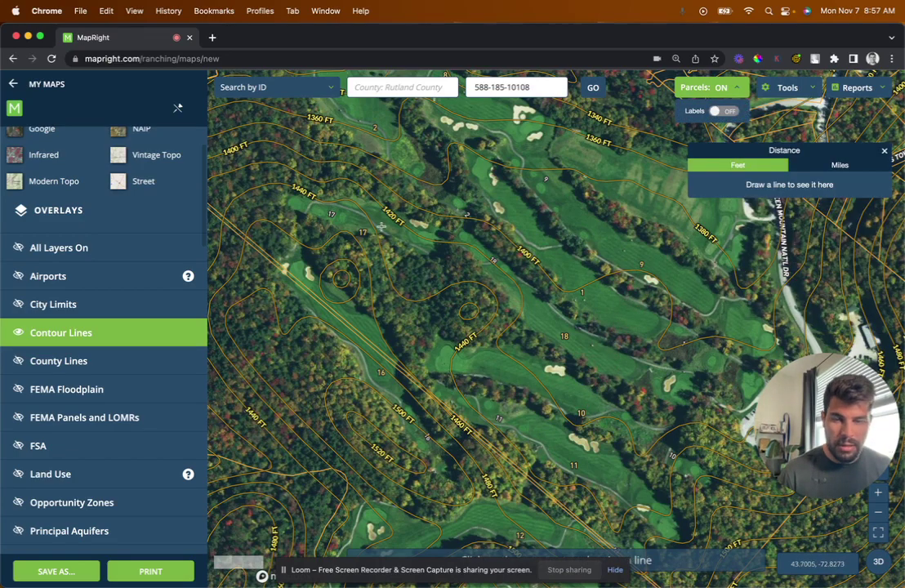
- Measure in feet from the parcel's Rustic Dr edge uphill across the contour lines, and clear the line
scroll(381, 226, "down", 5)
left_click_drag(381, 227, 471, 378)
scroll(470, 377, "up", 3)
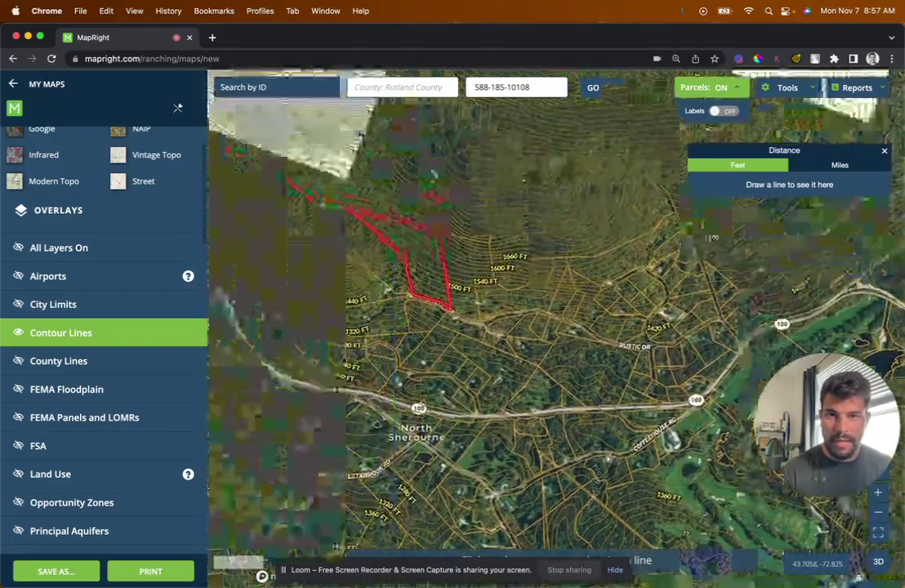
scroll(712, 238, "up", 5)
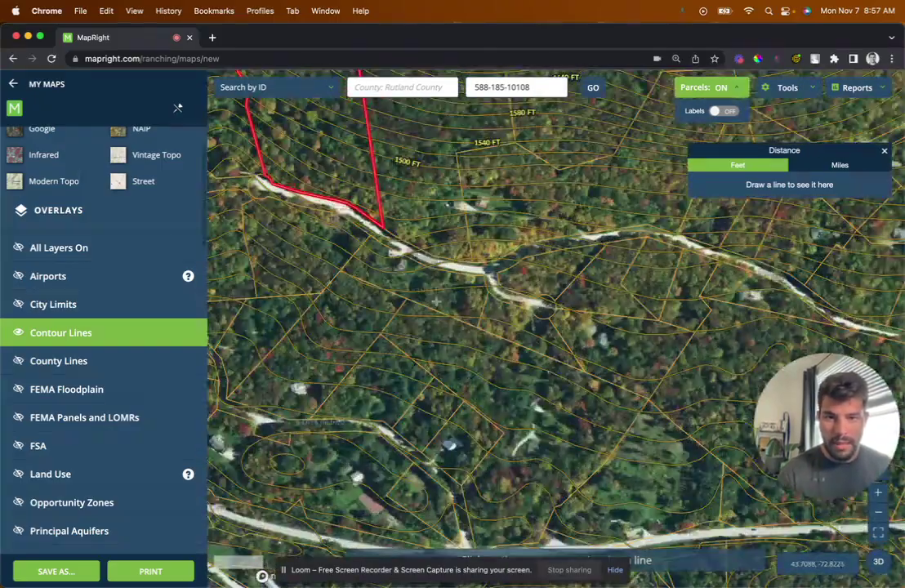
left_click_drag(713, 238, 705, 442)
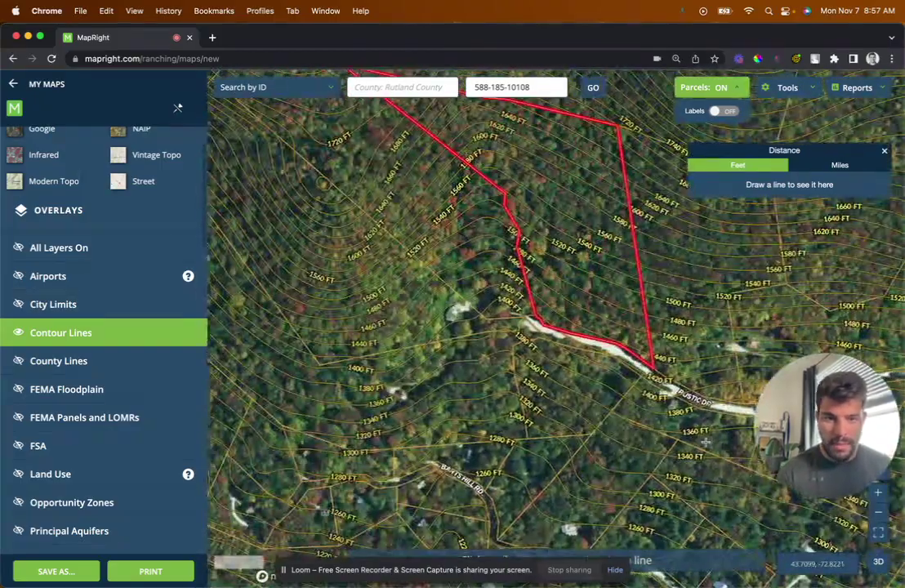
scroll(572, 323, "up", 3)
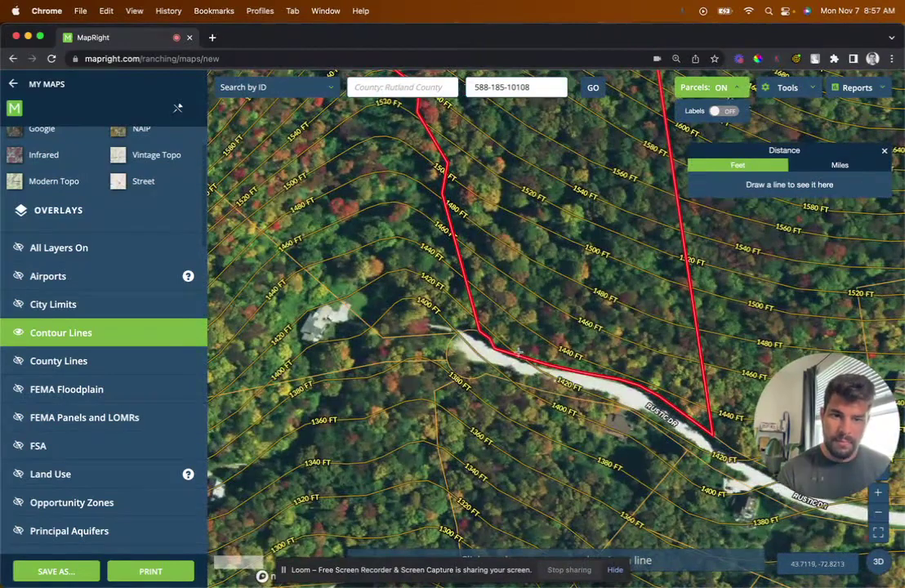
left_click(519, 352)
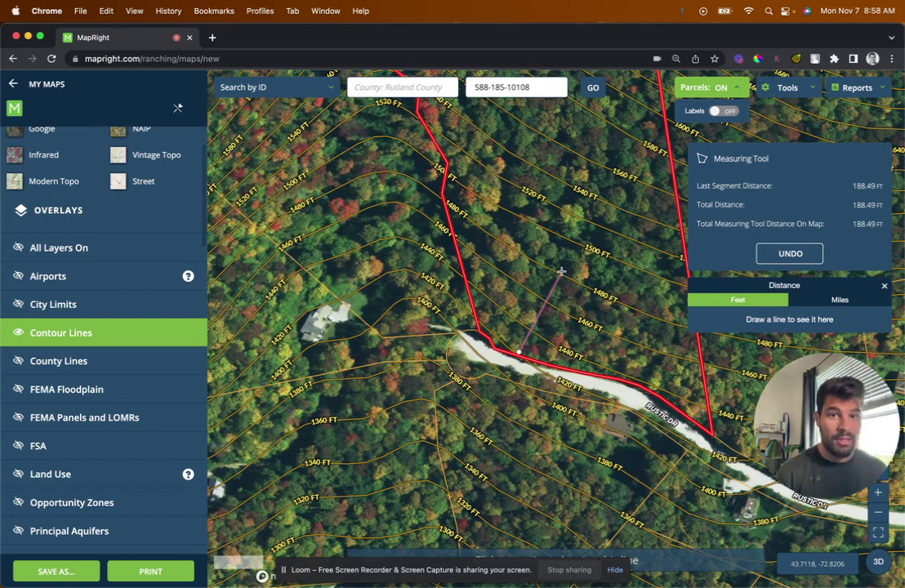
key("Escape")
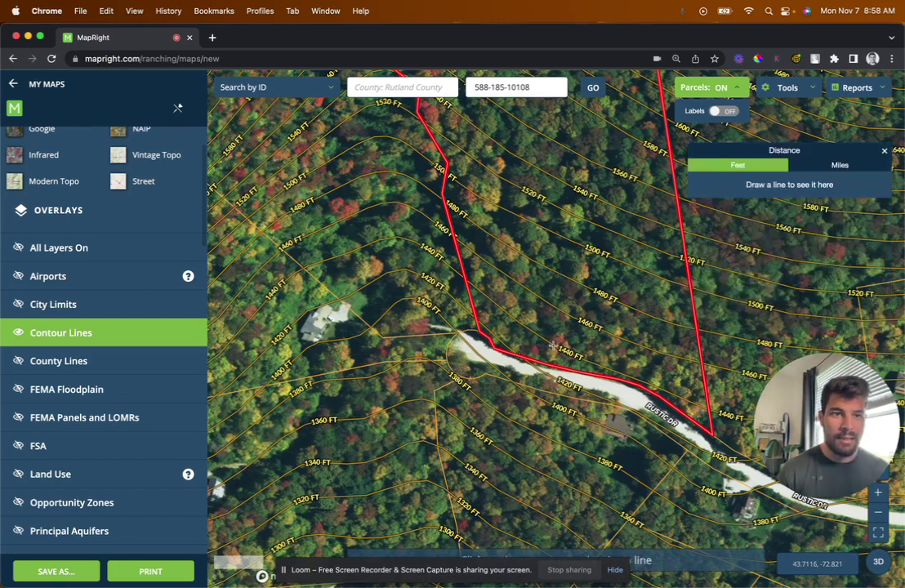
- Turn off the Contour Lines overlay and turn on County Lines with the whole parcel in view
scroll(551, 364, "down", 5)
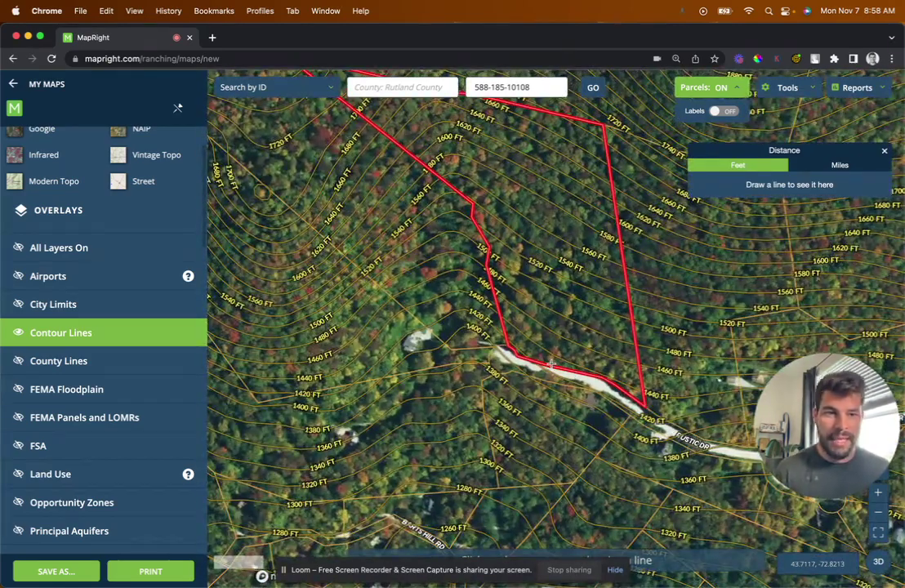
scroll(548, 364, "down", 3)
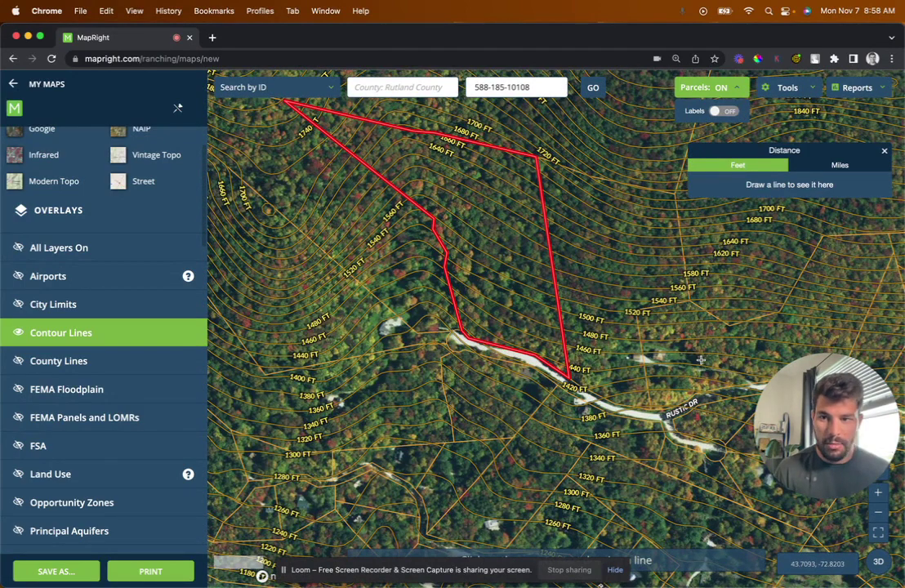
left_click(58, 332)
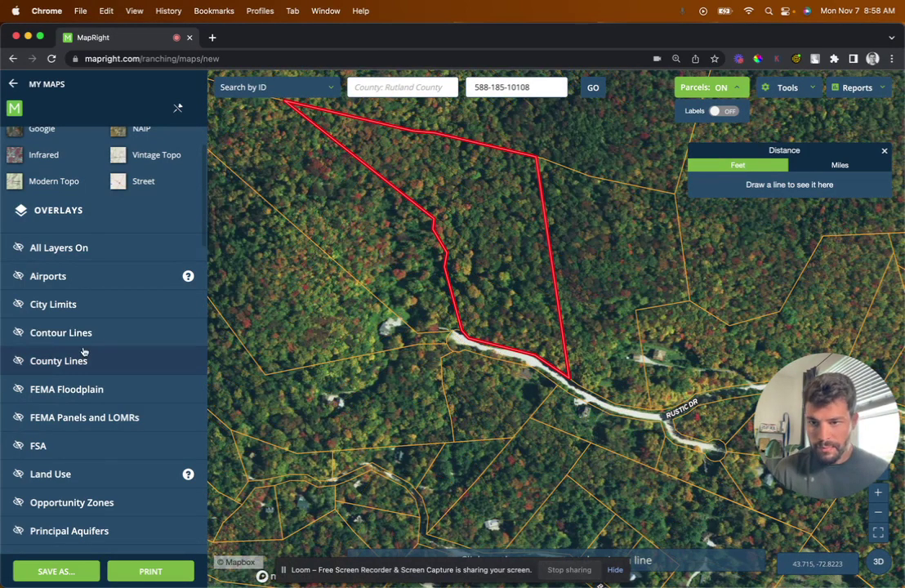
left_click(105, 362)
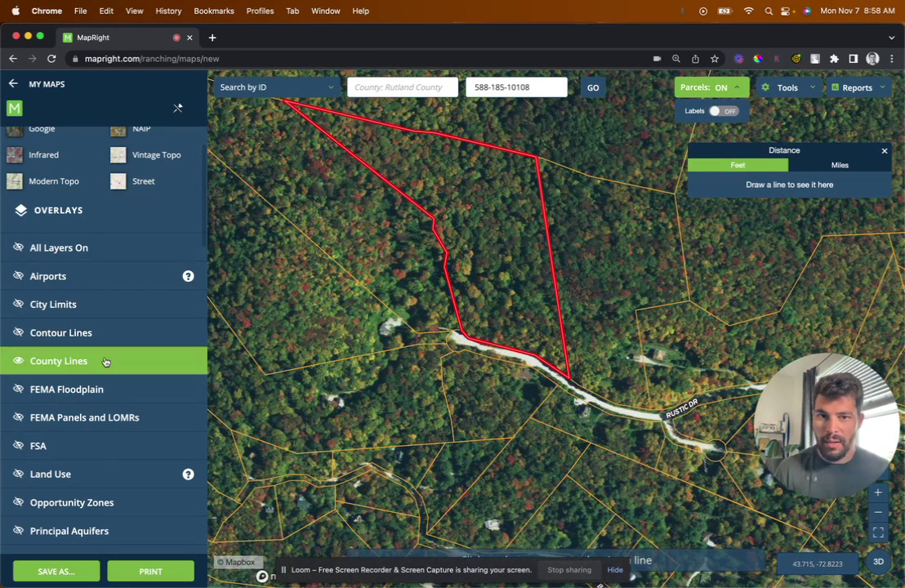
- Examine where the parcel lies relative to the county lines between Rutland County and Windsor County
scroll(433, 384, "up", 5)
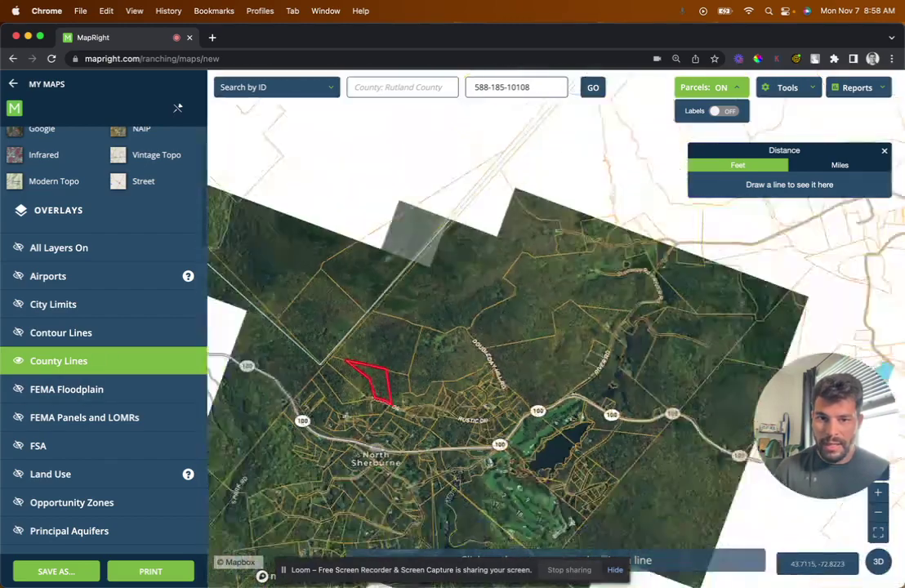
scroll(419, 392, "up", 5)
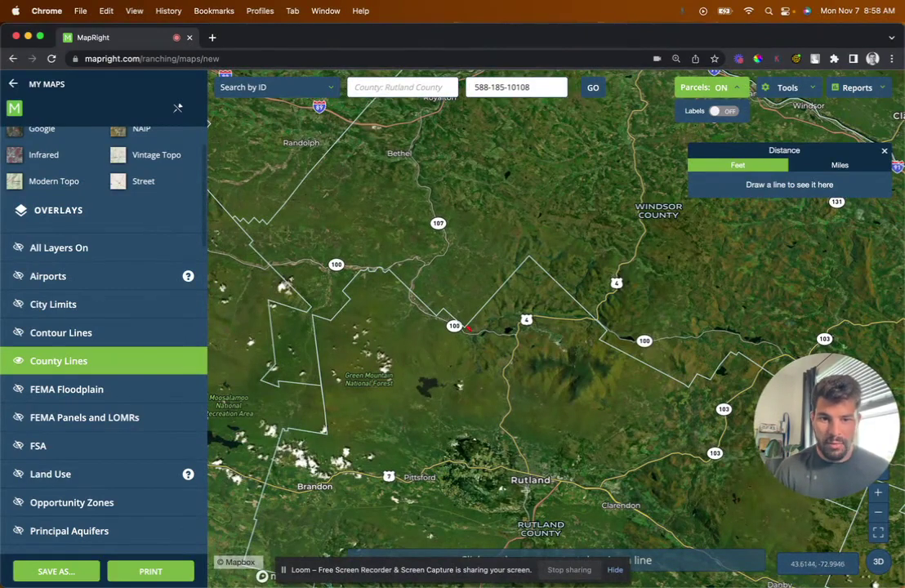
scroll(482, 357, "up", 3)
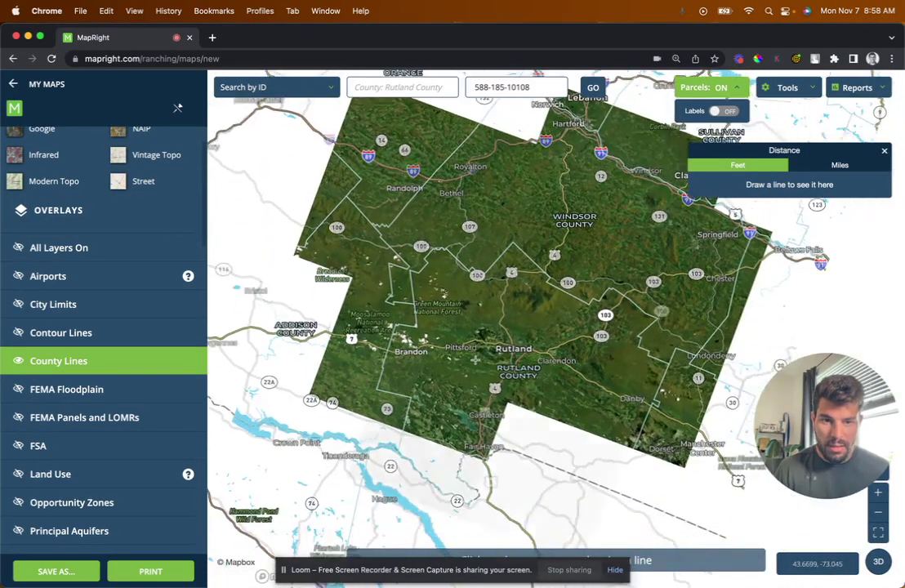
scroll(469, 270, "down", 4)
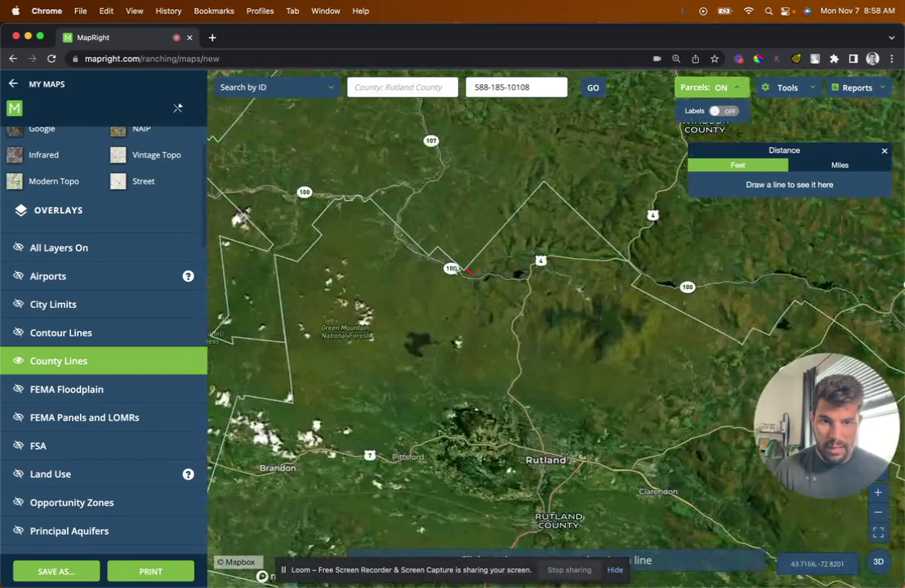
scroll(470, 270, "down", 5)
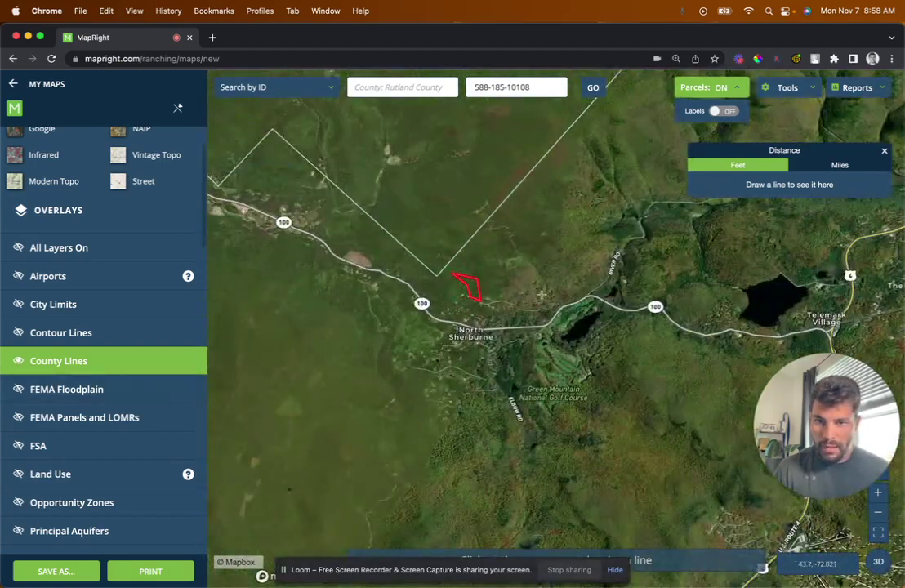
scroll(464, 283, "down", 3)
scroll(498, 262, "down", 4)
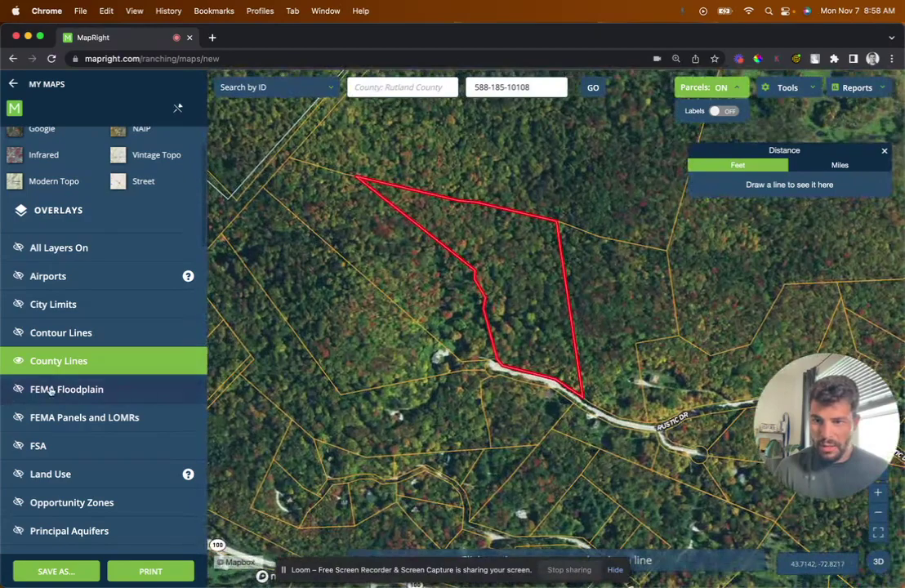
- Turn on the FEMA Floodplain overlay and check the flood zones along Vermont Route 100 near the parcel
left_click(50, 392)
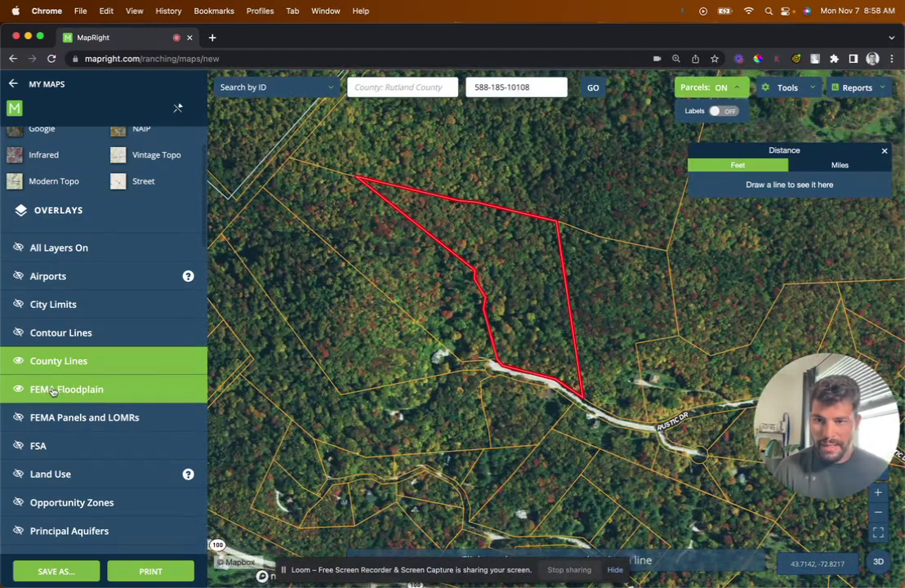
scroll(435, 391, "up", 8)
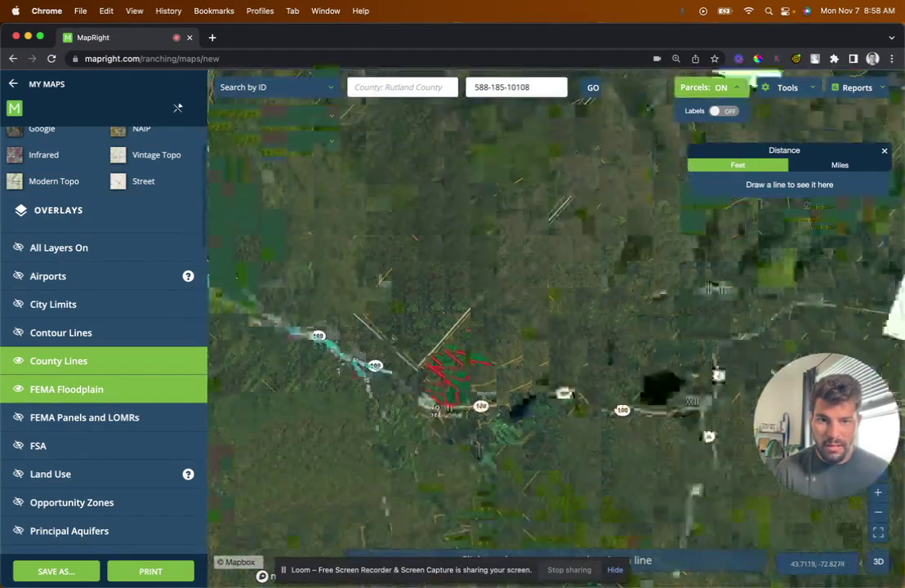
scroll(421, 439, "up", 5)
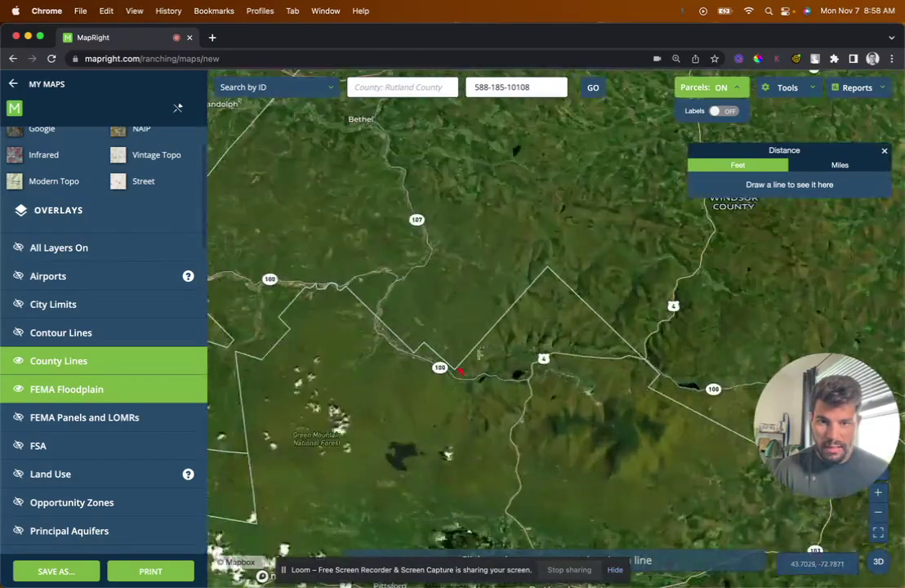
scroll(433, 400, "down", 6)
scroll(433, 400, "down", 3)
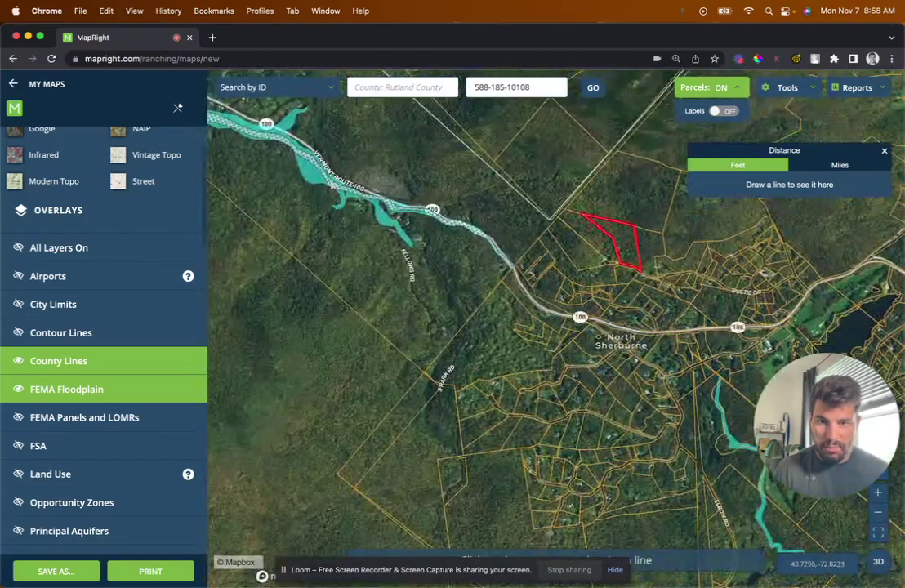
scroll(676, 211, "down", 3)
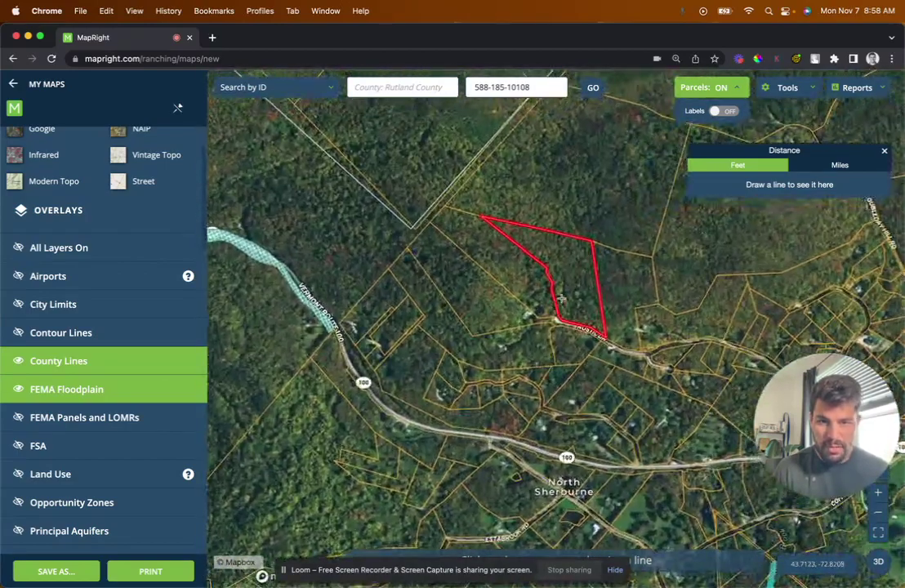
- Turn on the Water Features overlay and check the streams and ponds around the parcel and North Sherburne
scroll(61, 458, "down", 6)
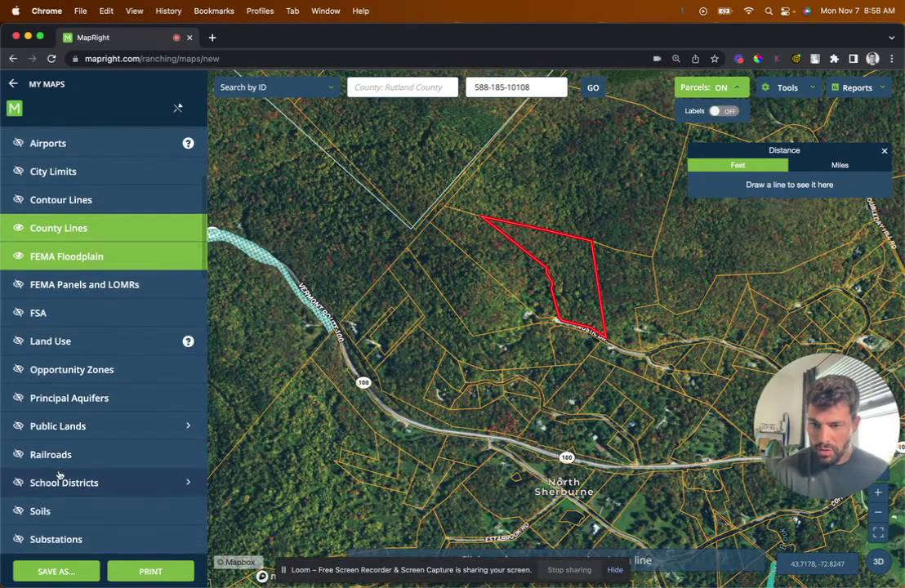
scroll(59, 470, "down", 3)
left_click(59, 448)
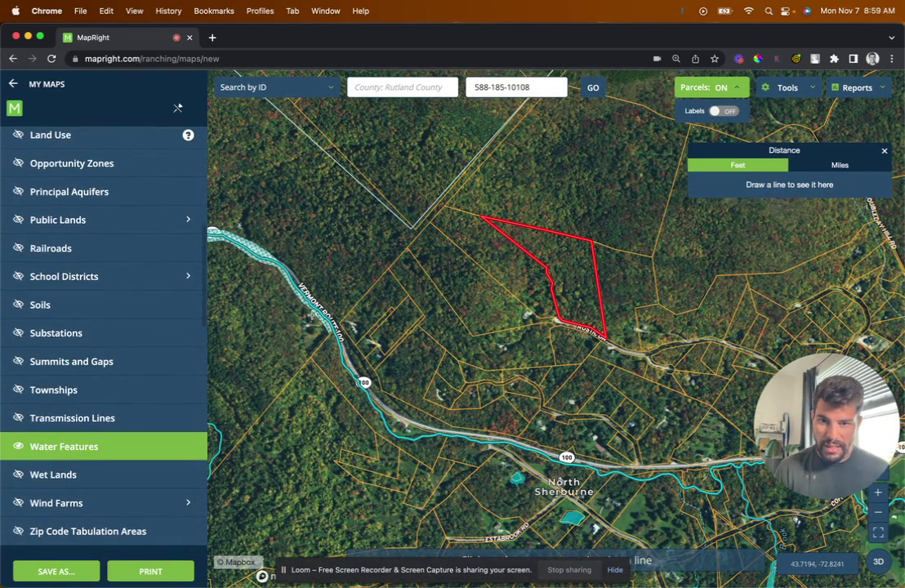
left_click_drag(491, 232, 460, 250)
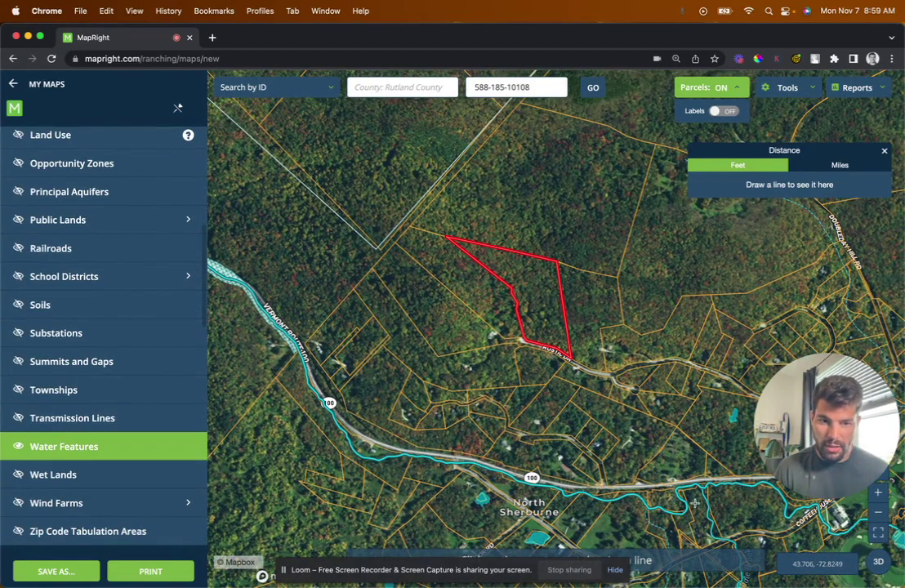
- Turn on the Wet Lands overlay and inspect the parcel and the land toward Doubleday Hill Rd
left_click(92, 471)
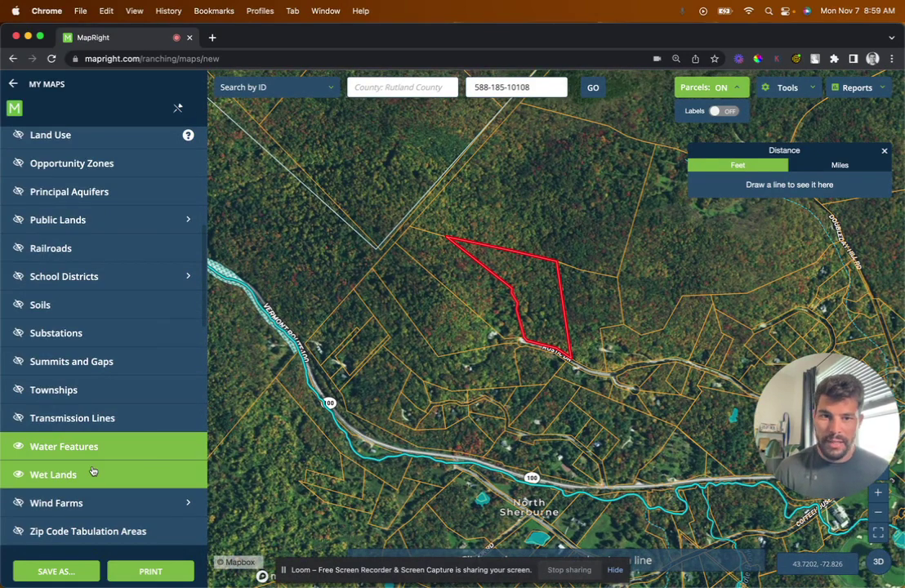
left_click_drag(674, 140, 558, 214)
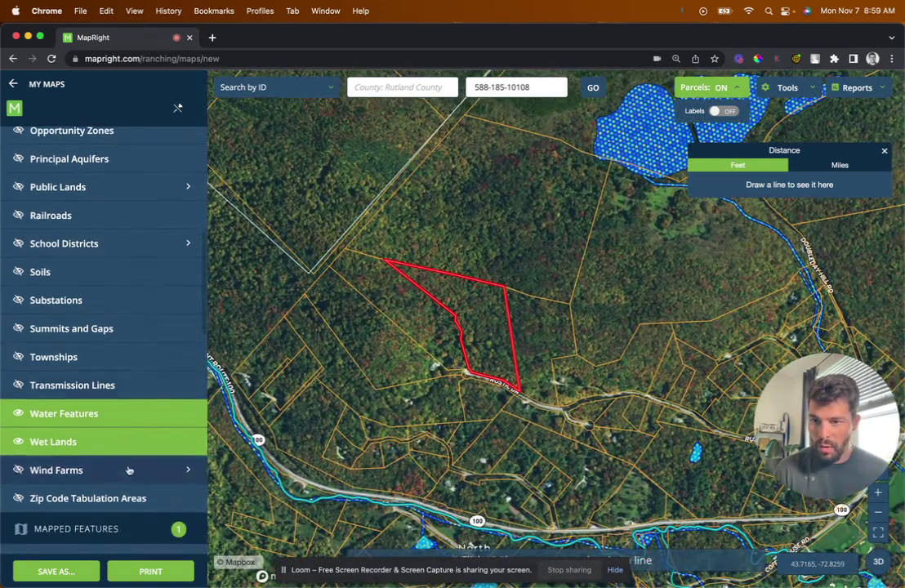
scroll(456, 323, "up", 3)
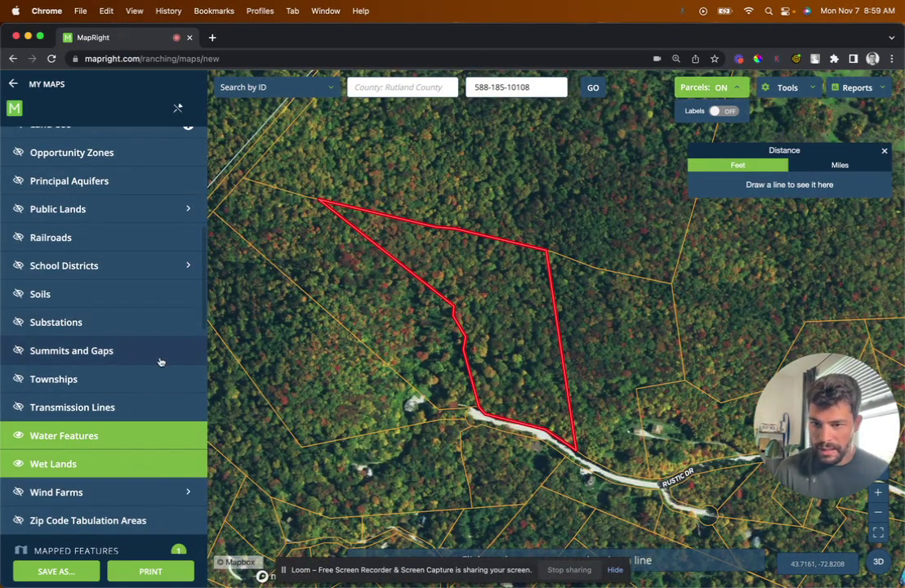
- Check the soil types across the parcel with the Soils overlay, and turn the overlay back off
scroll(146, 373, "down", 5)
scroll(146, 371, "up", 6)
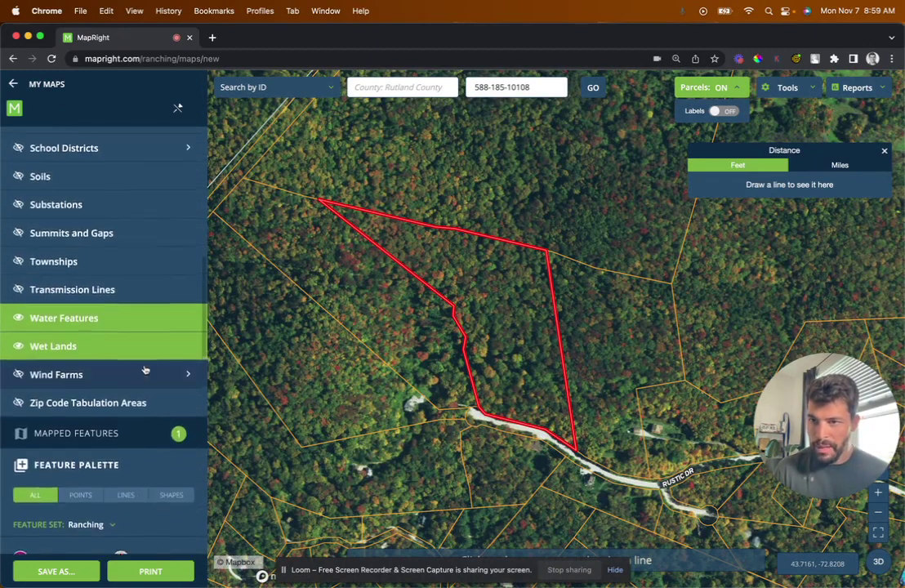
left_click(83, 342)
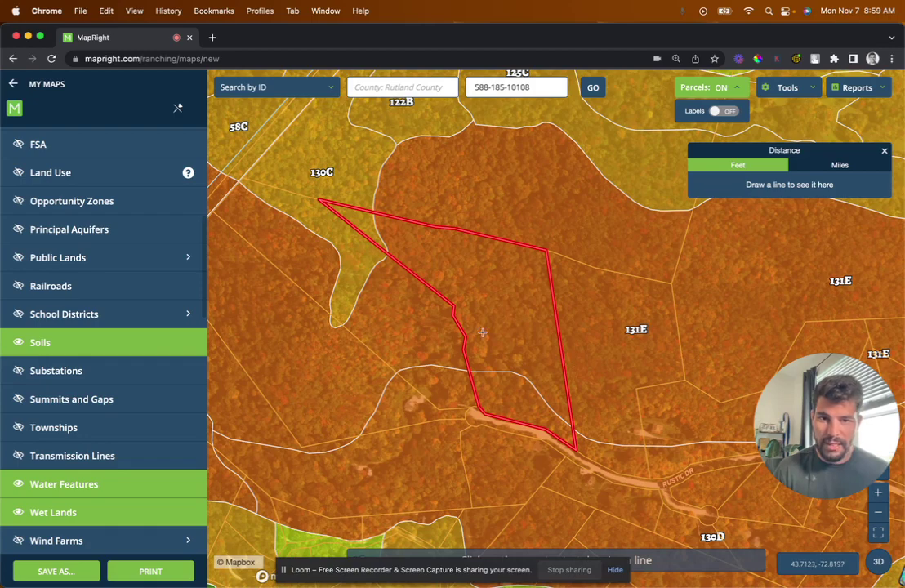
left_click(72, 353)
scroll(79, 325, "up", 1)
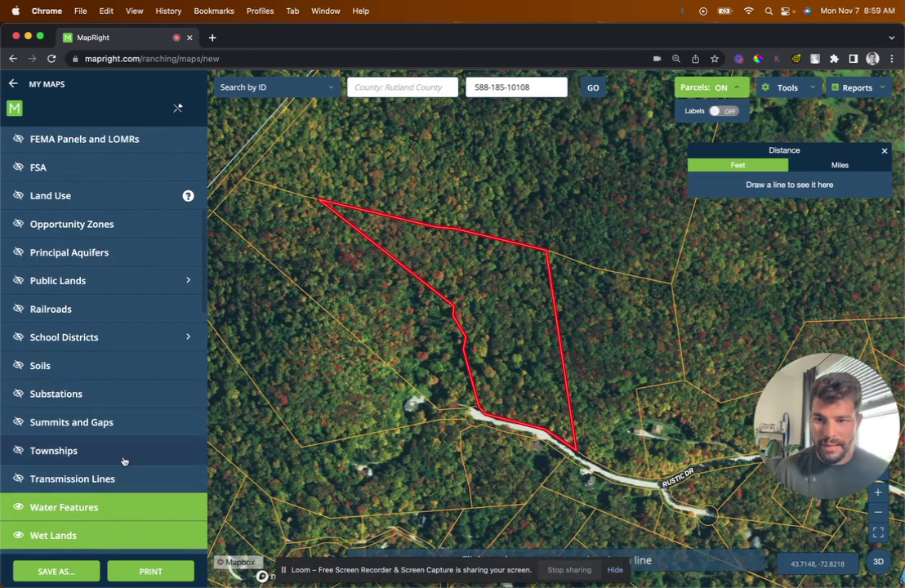
left_click(72, 368)
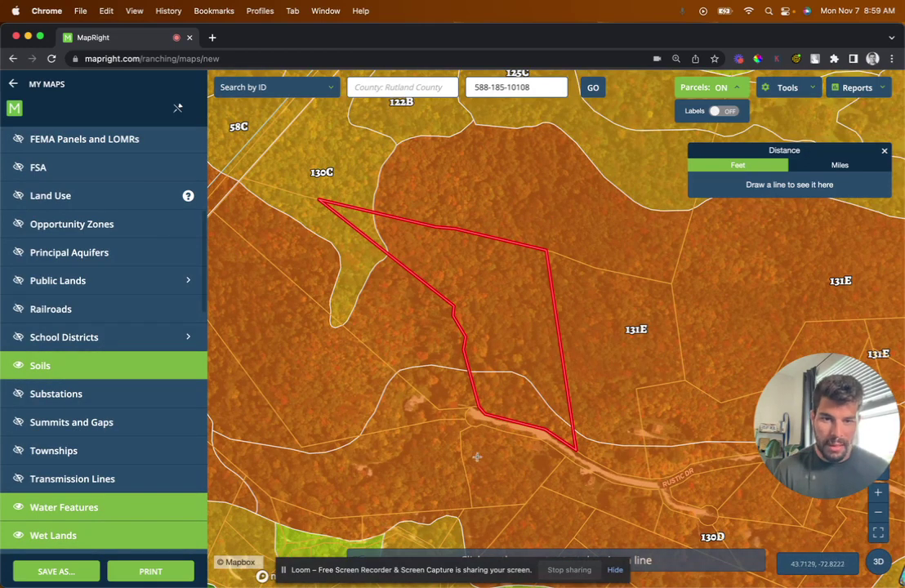
left_click(52, 369)
- Look through the available base maps, overlays and Ranching feature palette for the map
scroll(48, 351, "up", 4)
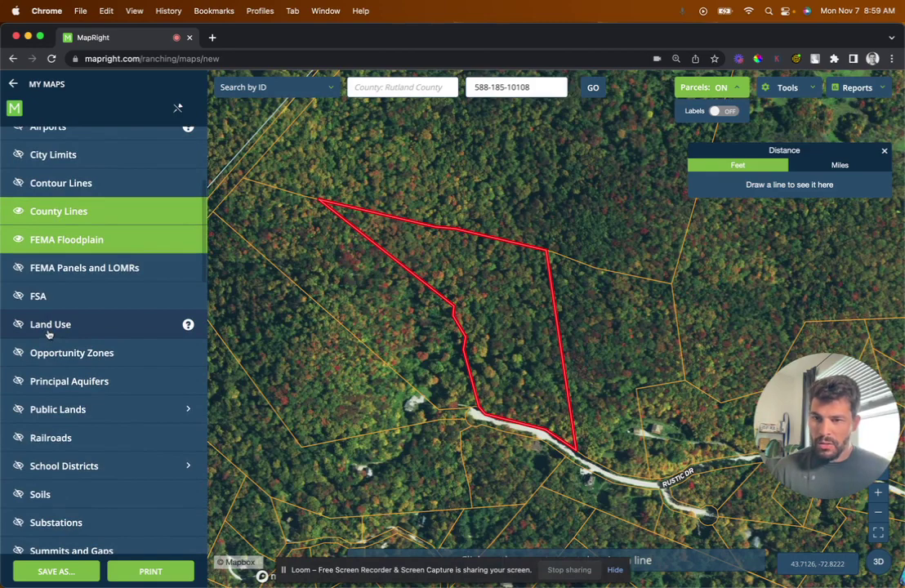
scroll(47, 328, "up", 5)
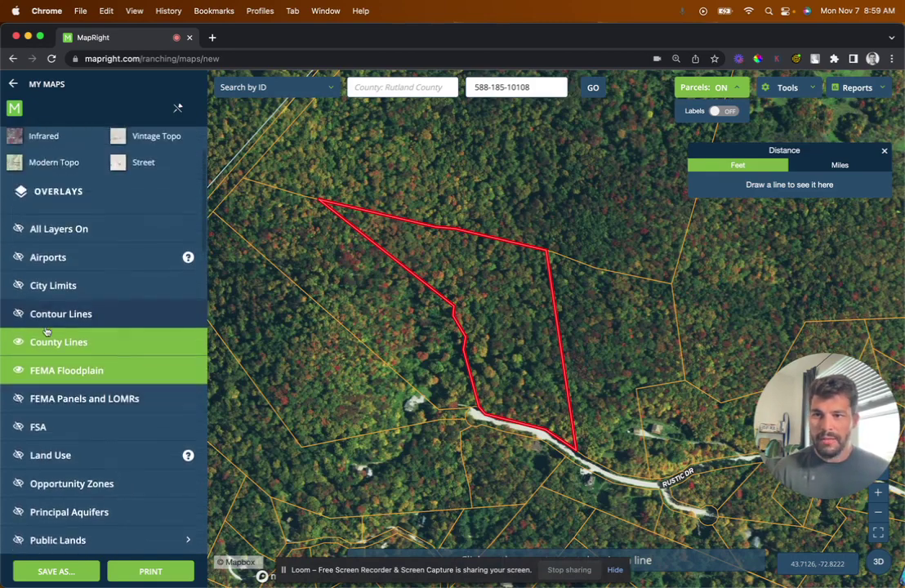
scroll(49, 327, "up", 2)
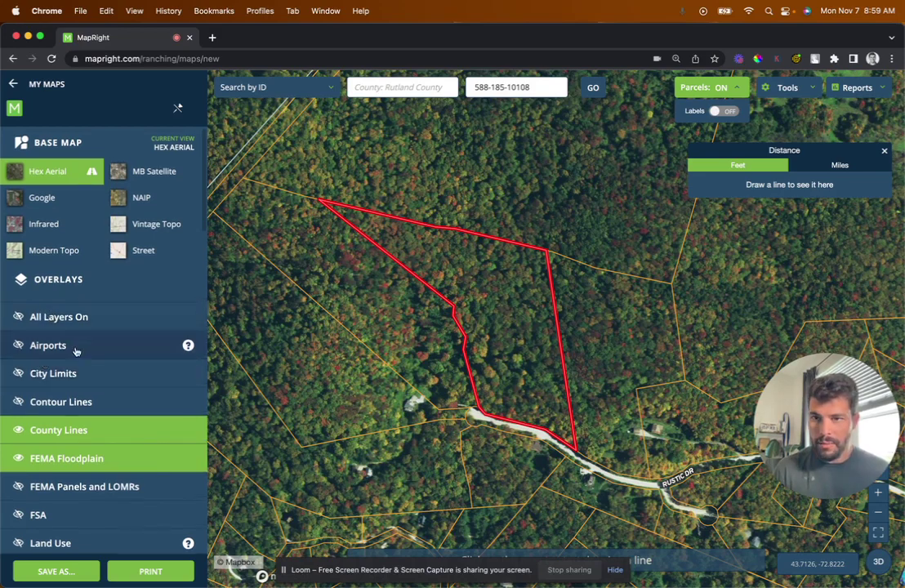
scroll(76, 352, "down", 10)
scroll(76, 353, "up", 3)
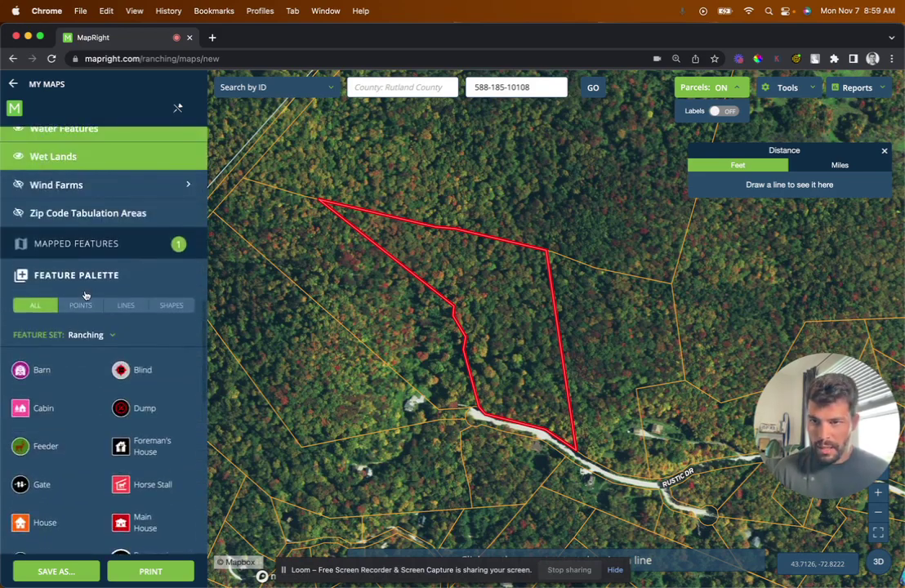
scroll(78, 298, "down", 3)
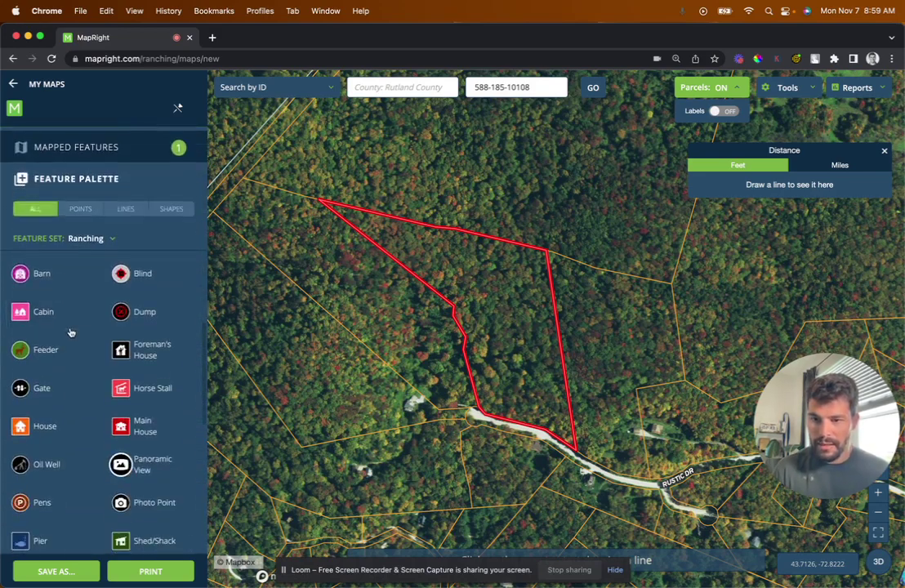
scroll(71, 331, "down", 8)
scroll(71, 333, "up", 18)
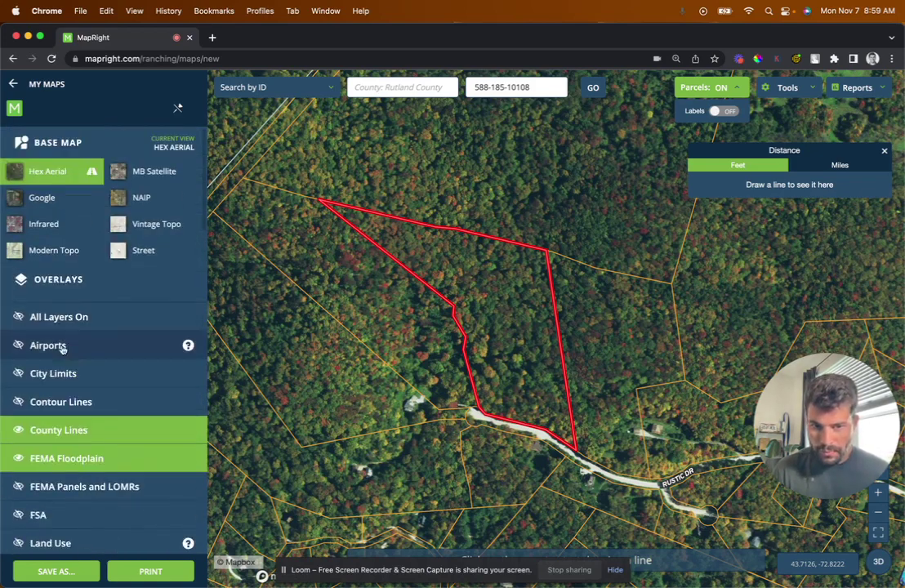
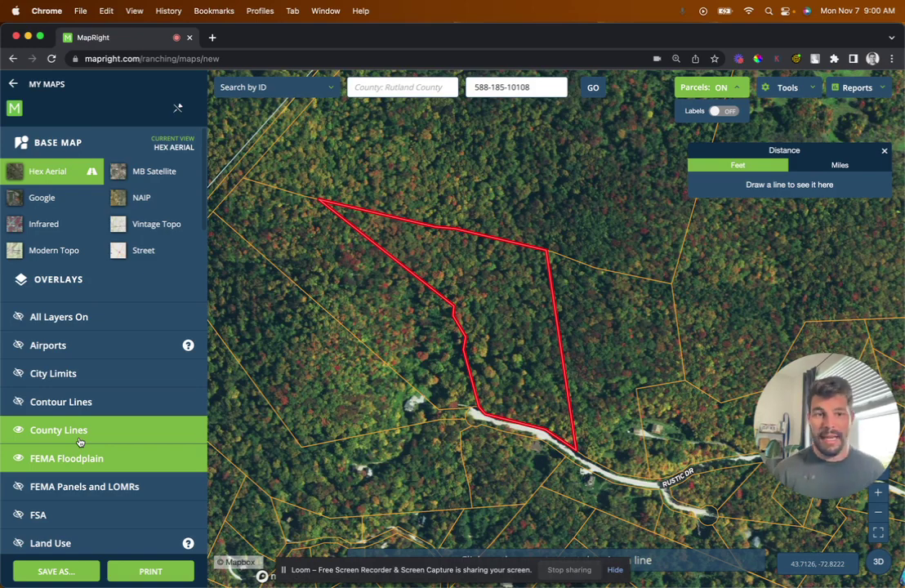
- Save the map under the name Rutland-13, keeping Vermont as the state
left_click(41, 575)
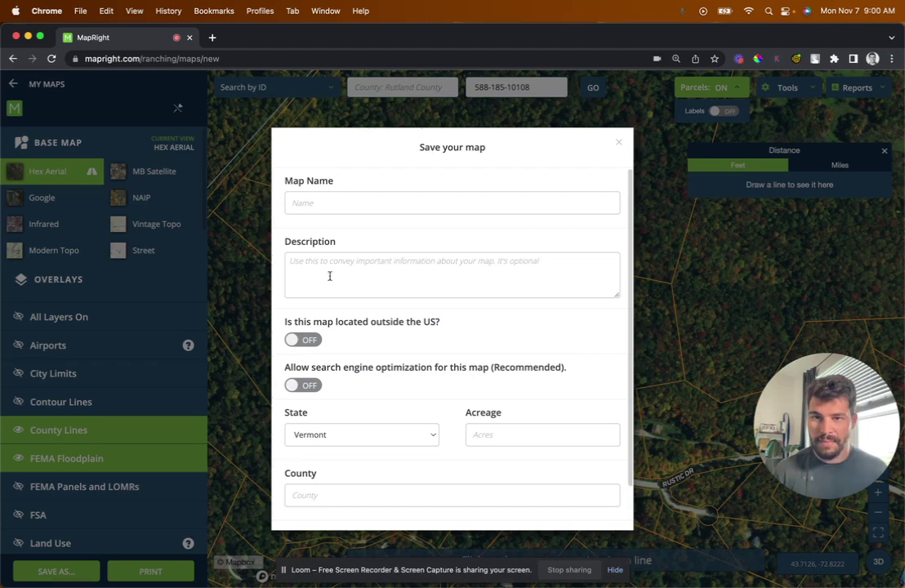
left_click(342, 210)
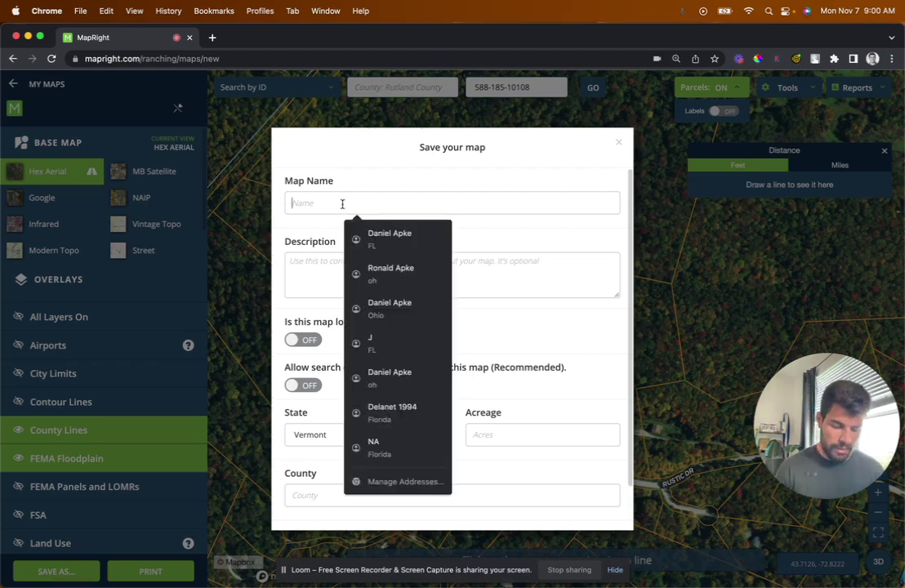
type("Rutland-13")
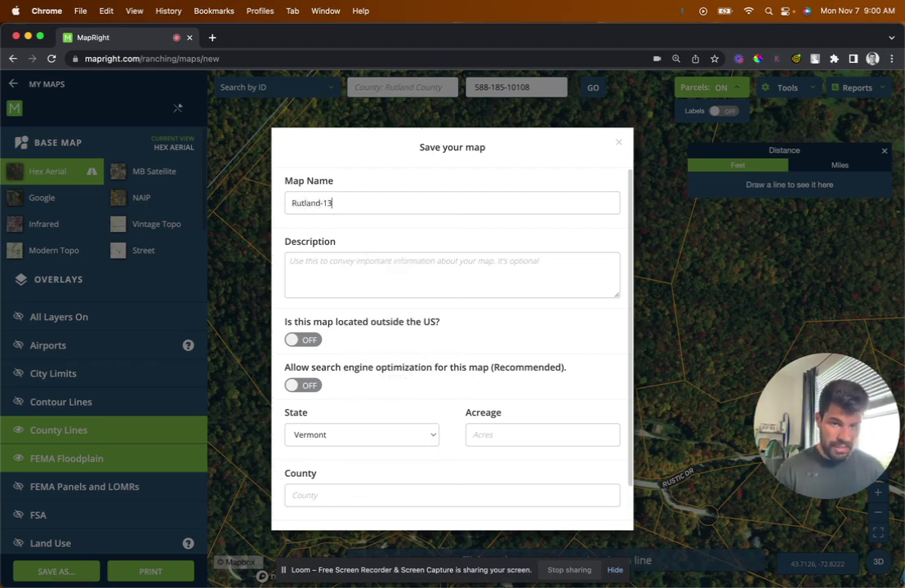
scroll(352, 429, "down", 2)
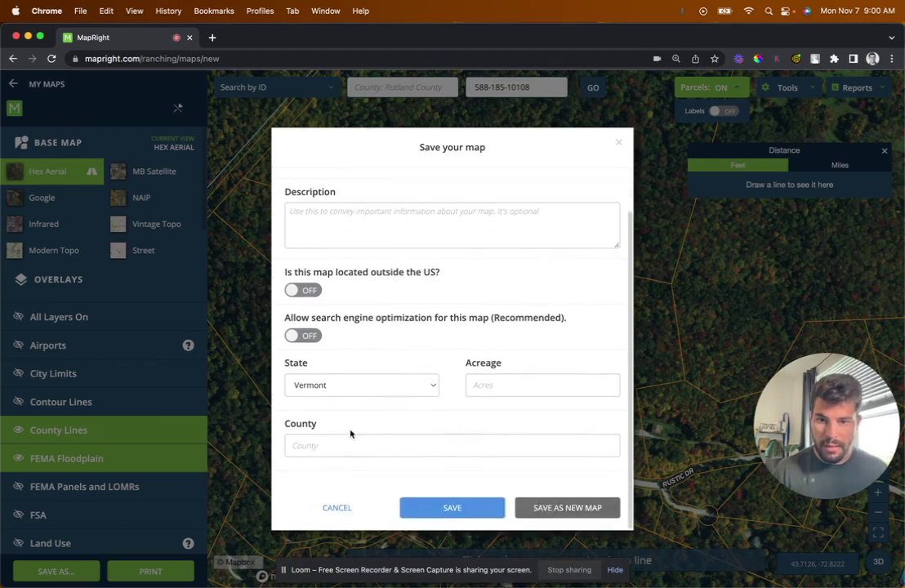
left_click(456, 508)
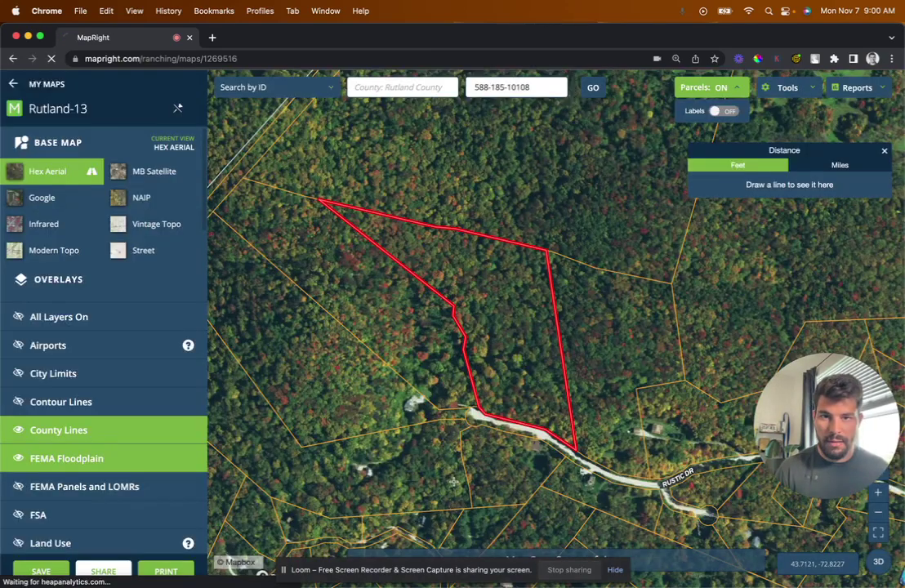
- Switch to Google Earth Pro with the Rutland-13_.kml parcel file loaded, and dismiss the start-up tips
left_click(213, 38)
key("super+w")
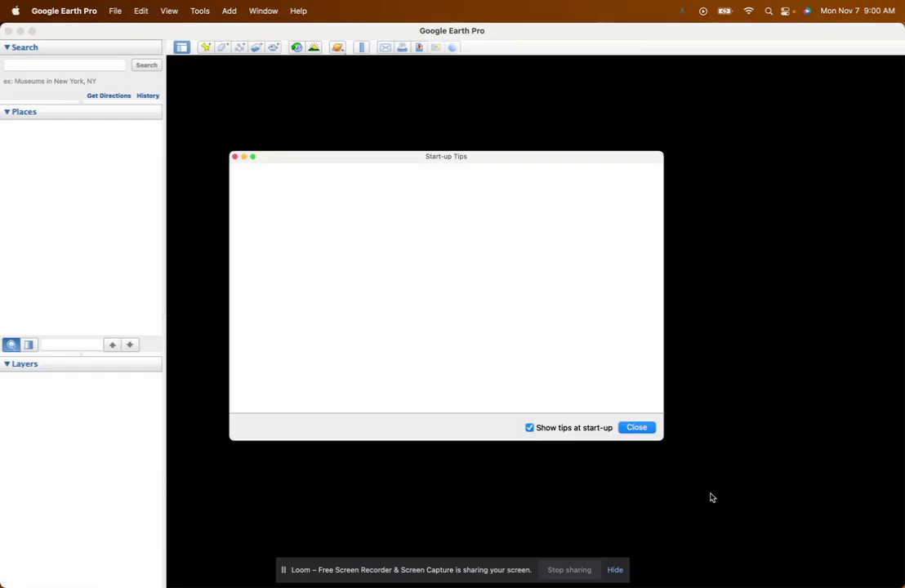
left_click(636, 428)
left_click_drag(576, 30, 590, 215)
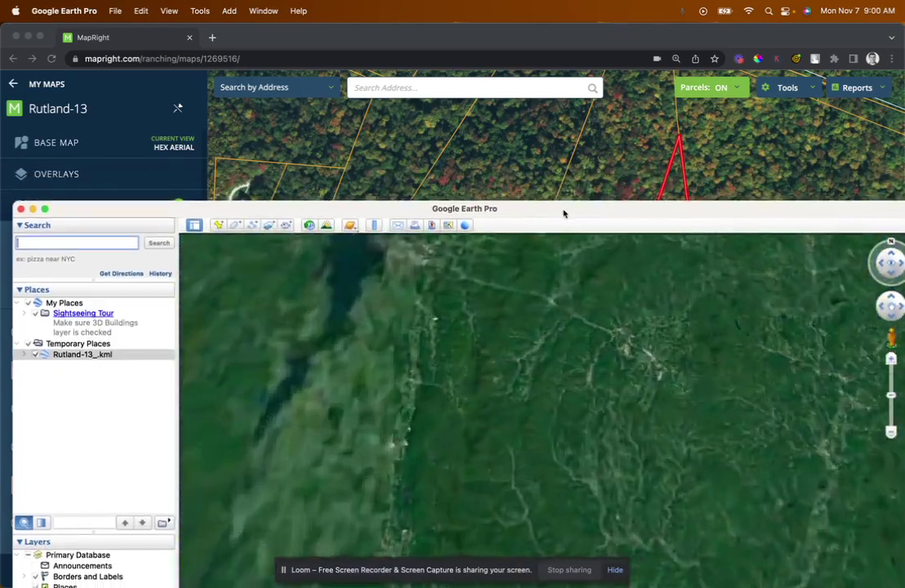
left_click_drag(564, 214, 566, 32)
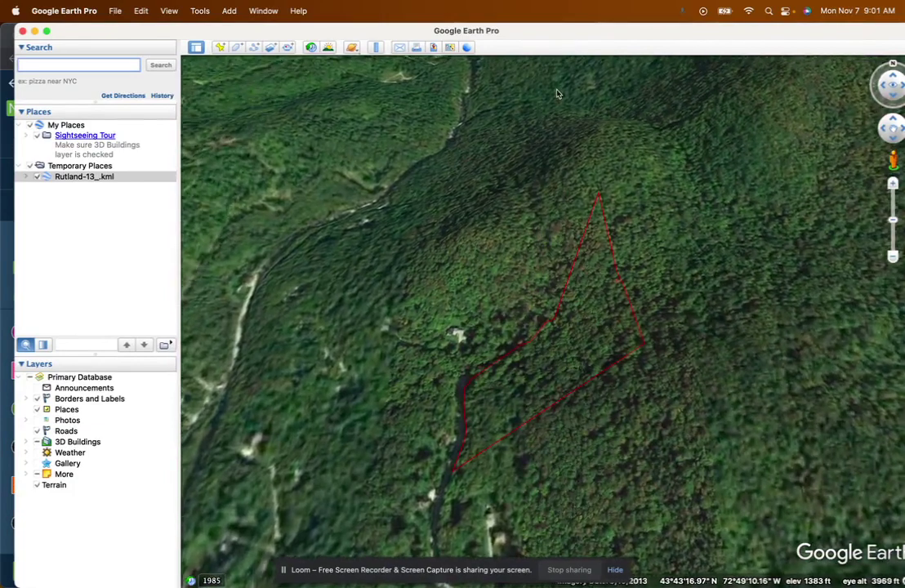
- Examine the parcel outline, the road along it and the surrounding terrain in Google Earth Pro
scroll(508, 299, "up", 5)
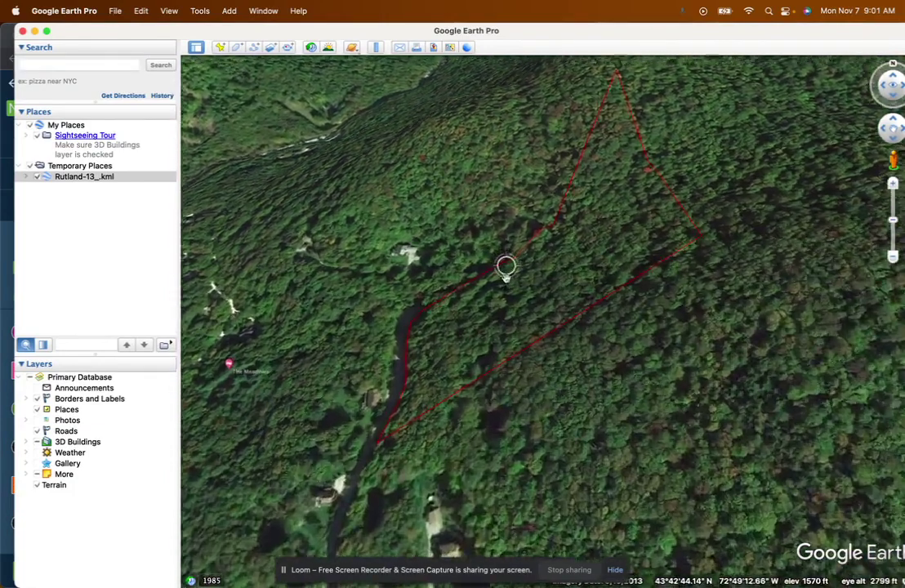
scroll(506, 291, "down", 2)
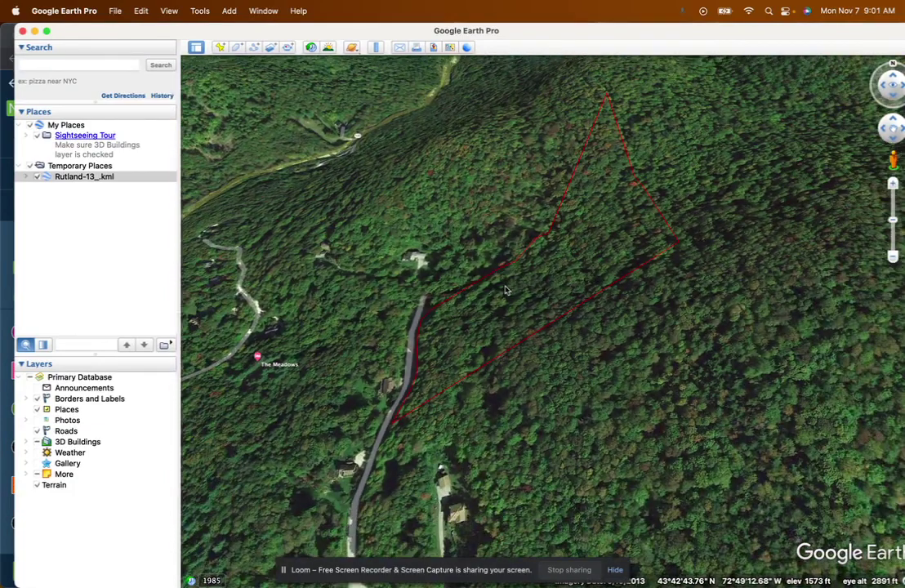
scroll(481, 299, "down", 2)
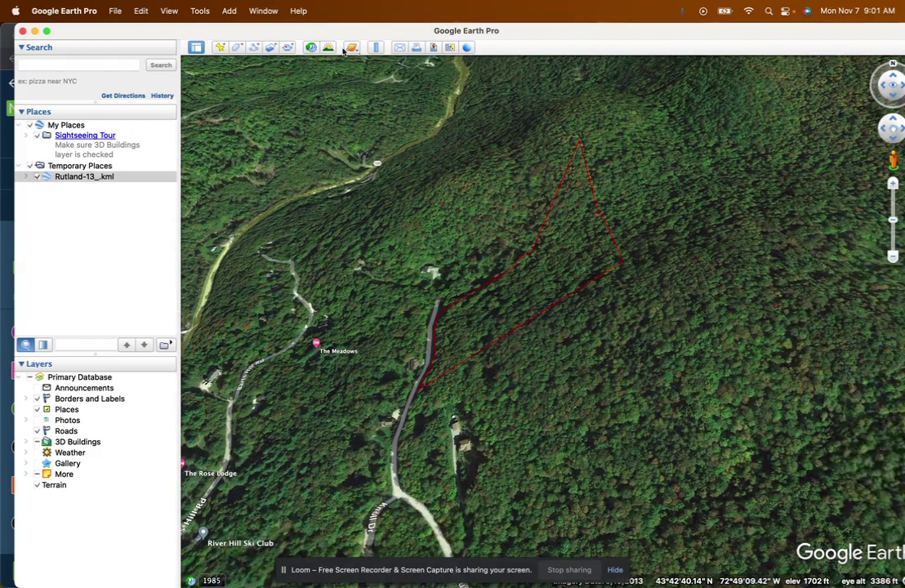
- Open the Ruler and set it clear of the parcel outline, then close Google Earth Pro and return to MapRight
left_click(376, 47)
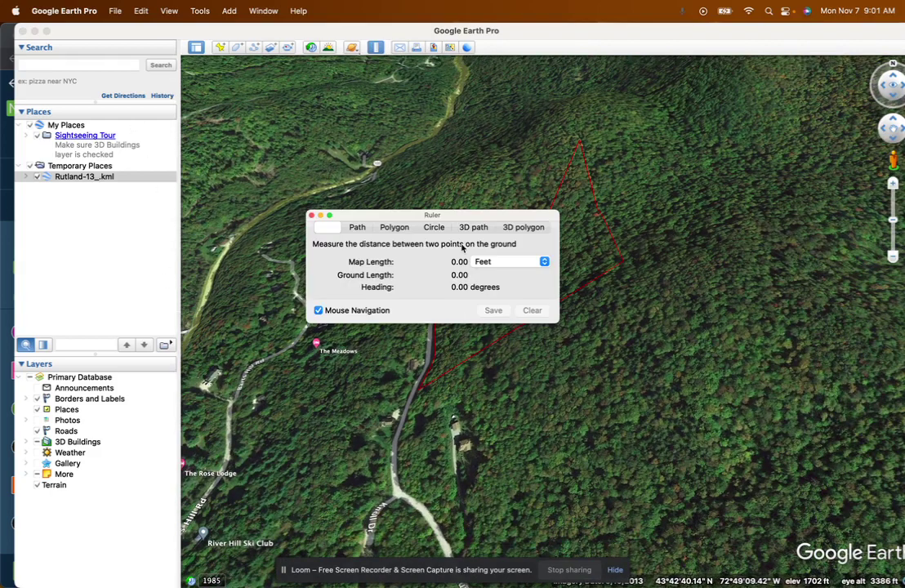
left_click_drag(462, 217, 387, 107)
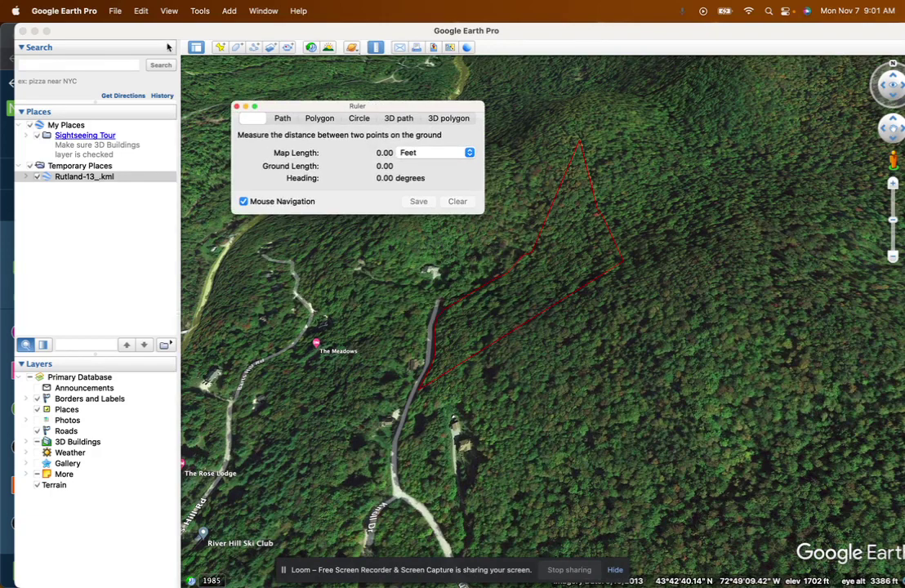
left_click(23, 31)
left_click(428, 325)
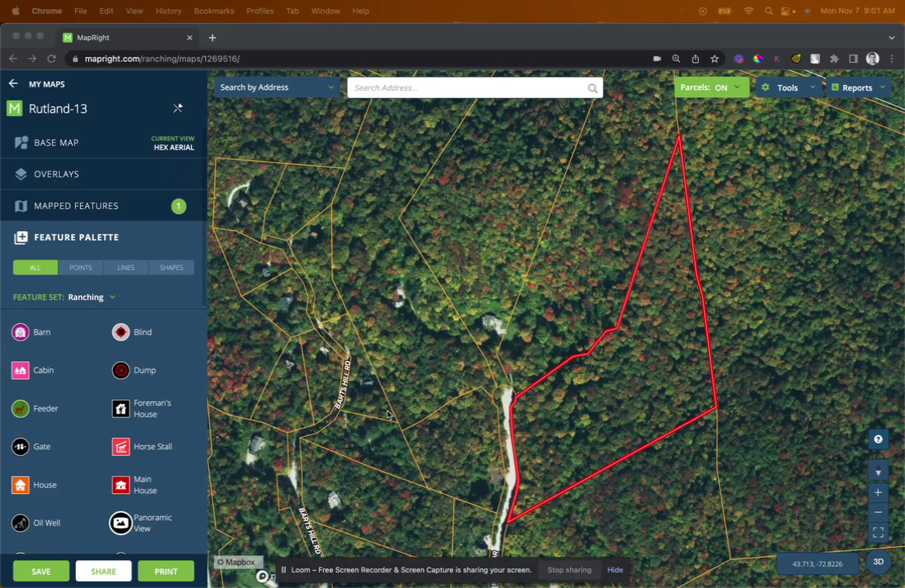
- Hide the parcel lines to view the red boundary on its own, and show them again
left_click_drag(455, 396, 433, 320)
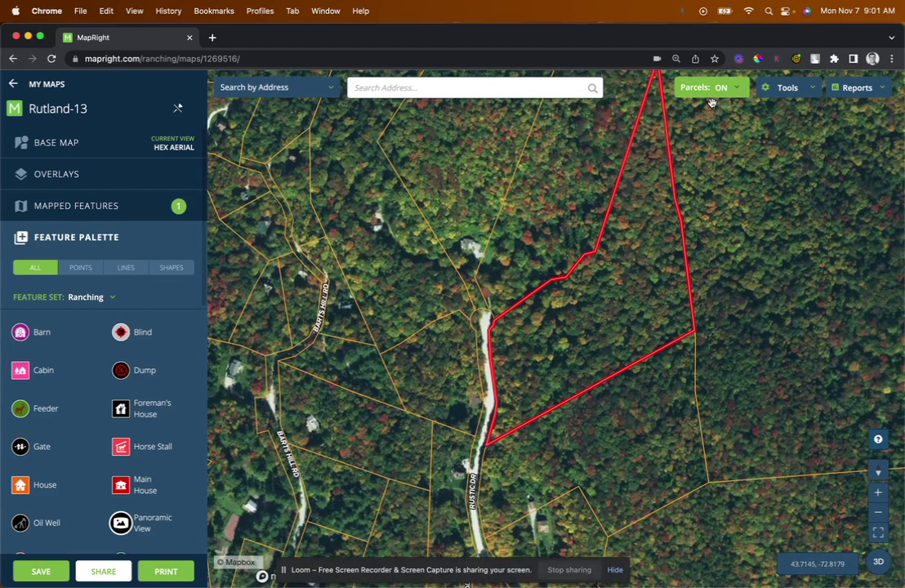
left_click(719, 87)
scroll(403, 433, "down", 2)
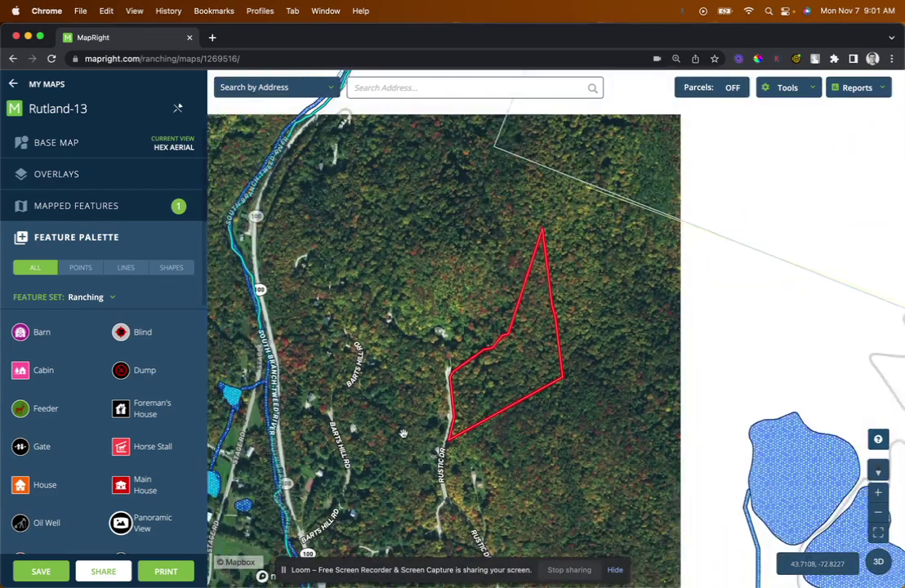
left_click_drag(403, 433, 410, 396)
scroll(460, 342, "up", 3)
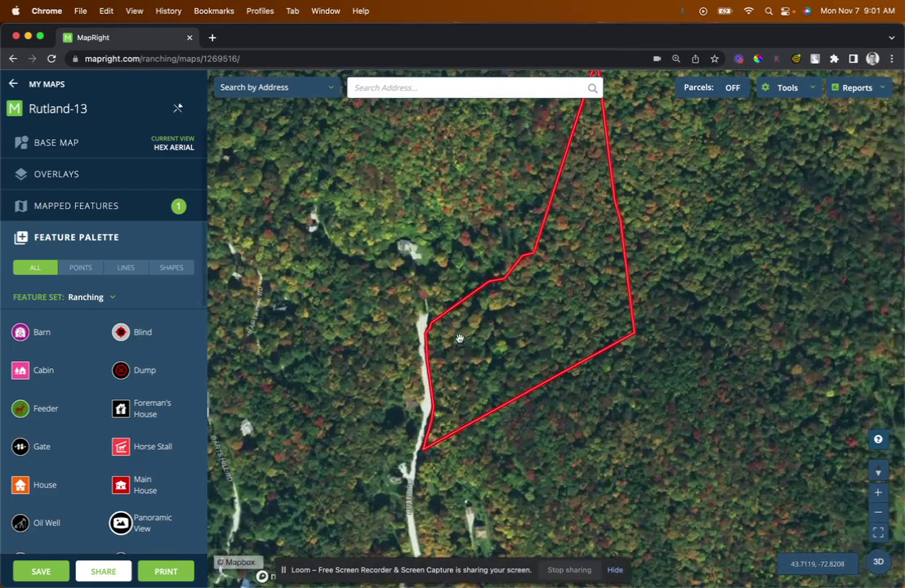
left_click(720, 87)
- Check where the boundary lies within Rutland County, and view the neighbouring parcels with their owner labels
scroll(461, 338, "down", 5)
scroll(461, 338, "down", 2)
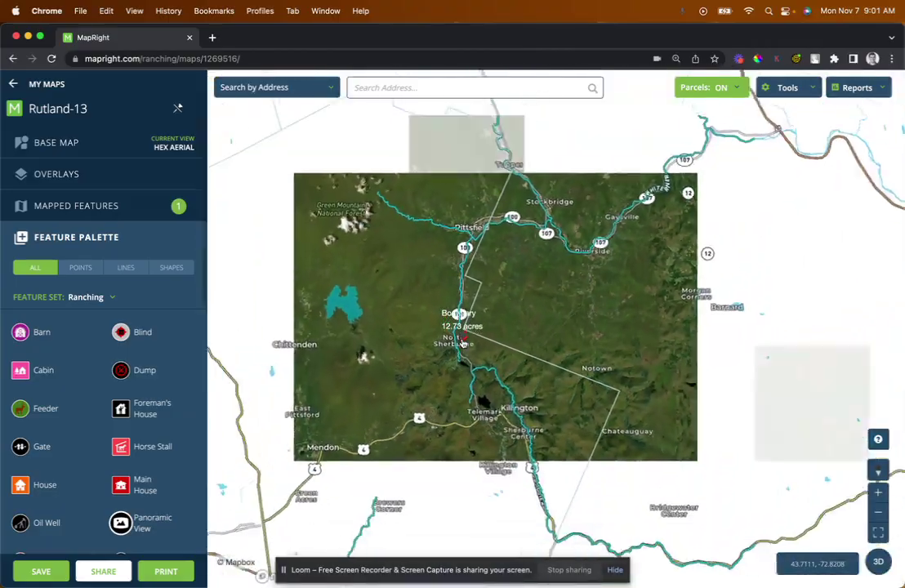
scroll(462, 344, "up", 2)
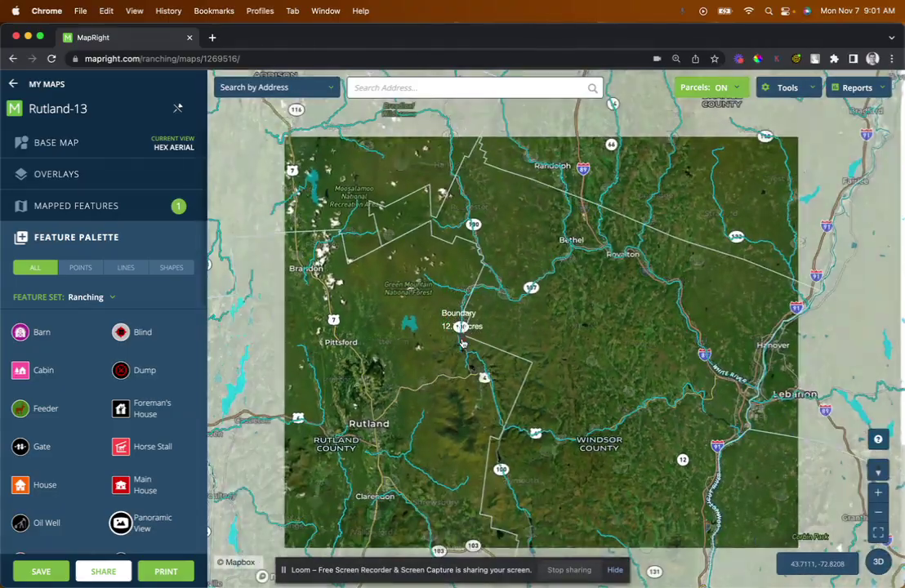
scroll(462, 344, "up", 6)
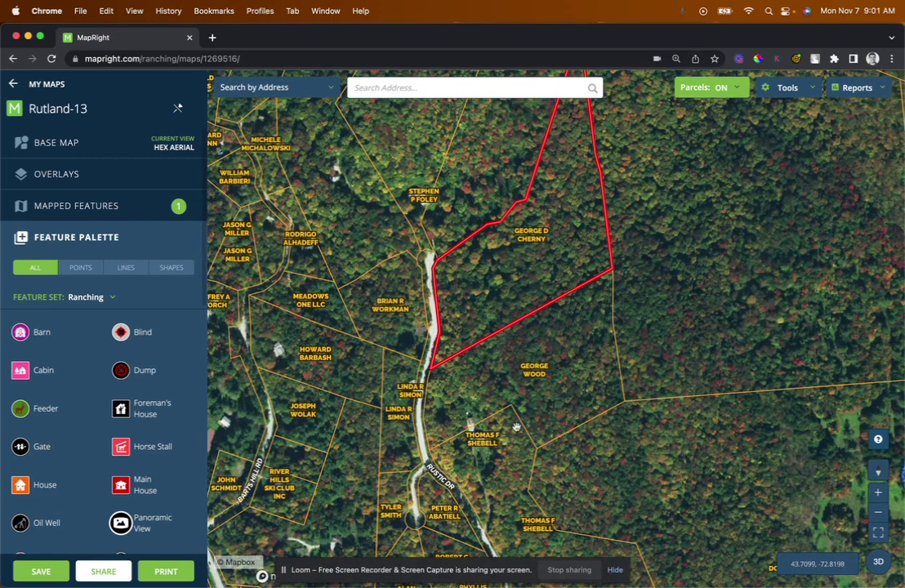
- Set the parcel search to Owner Name and choose Rutland County as the county
left_click(281, 82)
mouse_move(256, 171)
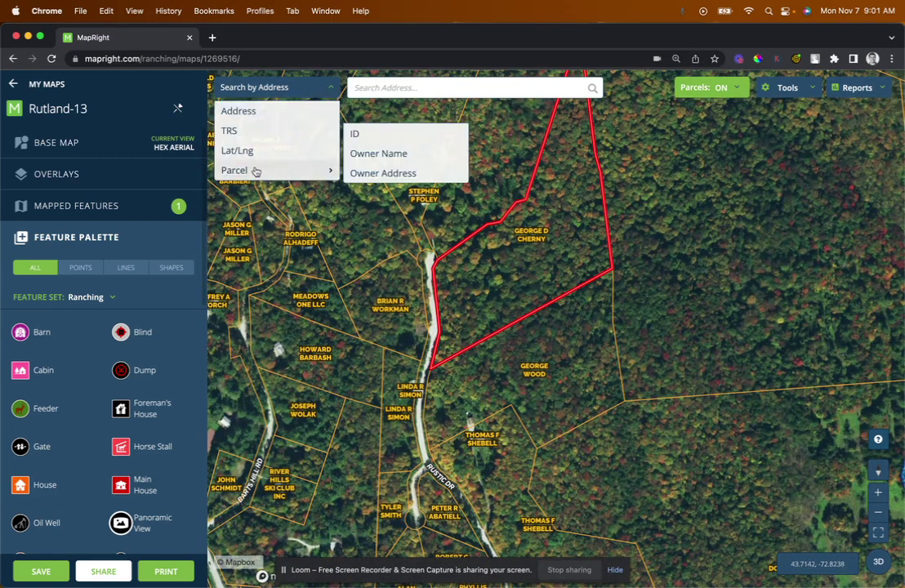
left_click(393, 154)
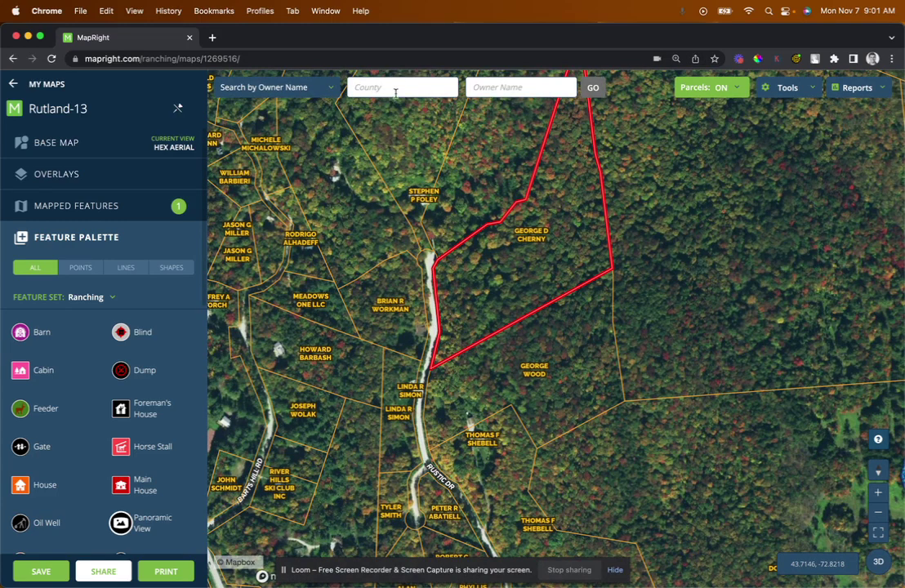
left_click(395, 90)
type("rutla")
left_click(390, 111)
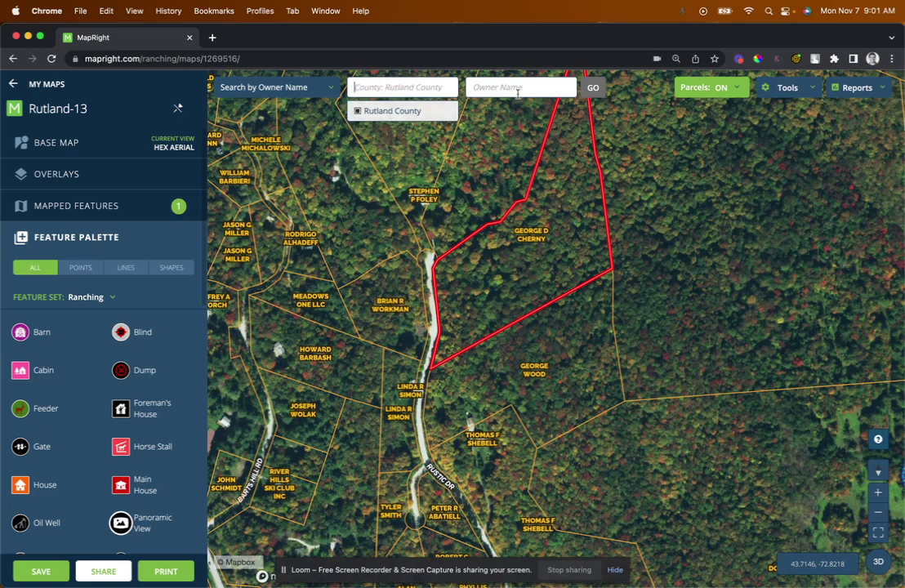
- Search for the nearby Rustic Dr owner by surname, pick the matching owner, and focus the map on the resulting parcel
left_click(514, 81)
type("shellby")
key("BackSpace")
key("BackSpace")
key("BackSpace")
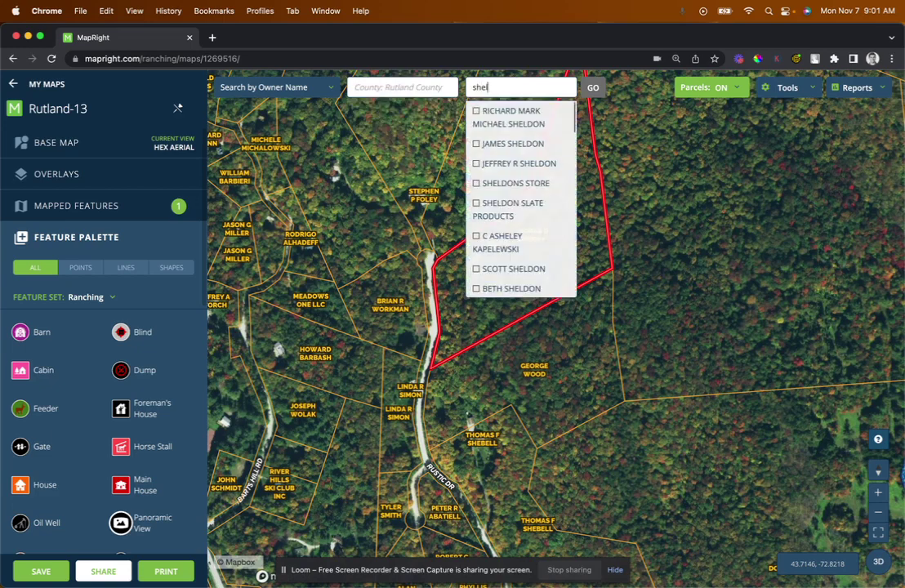
key("BackSpace")
type("bell")
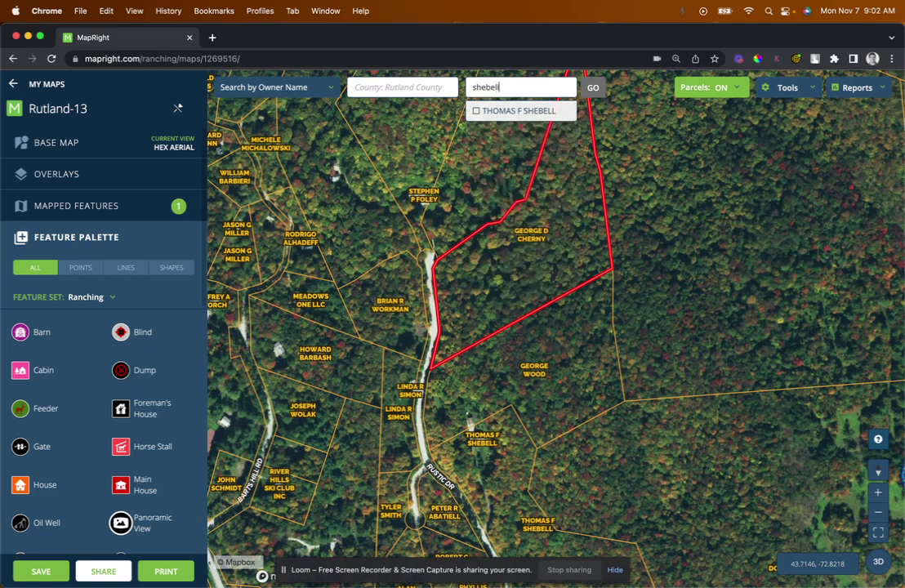
left_click(503, 111)
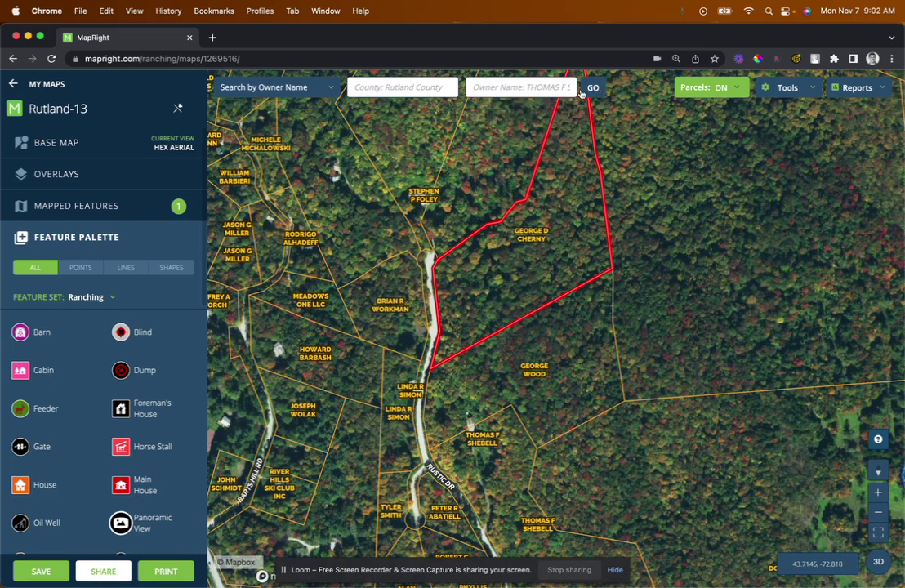
left_click(583, 90)
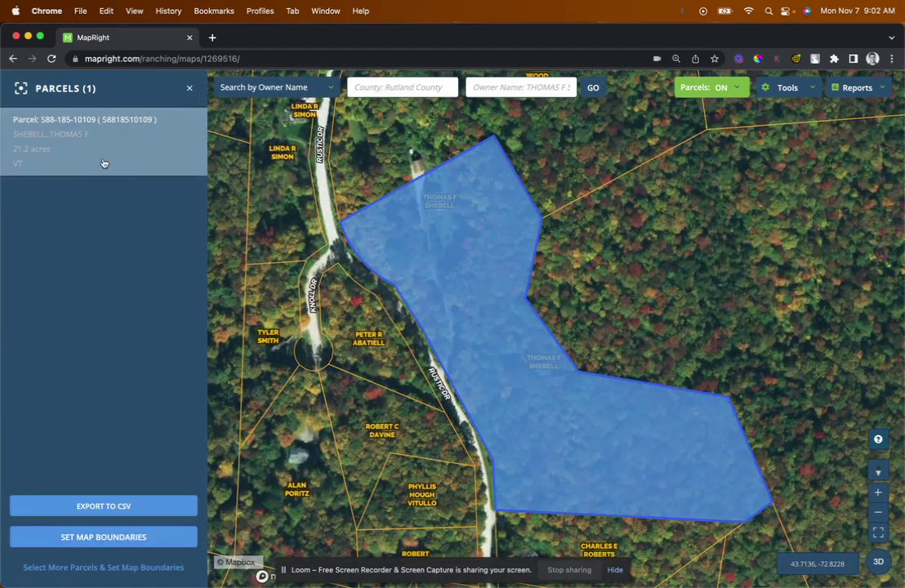
left_click(106, 159)
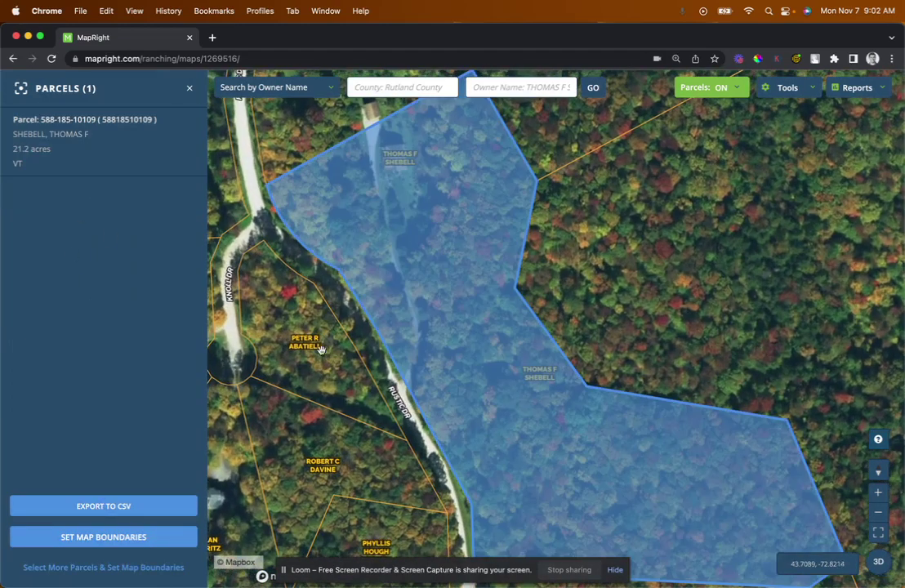
- View the CSV export options for the selected parcel without generating a report, and set the parcel's outline as a map boundary
left_click(136, 506)
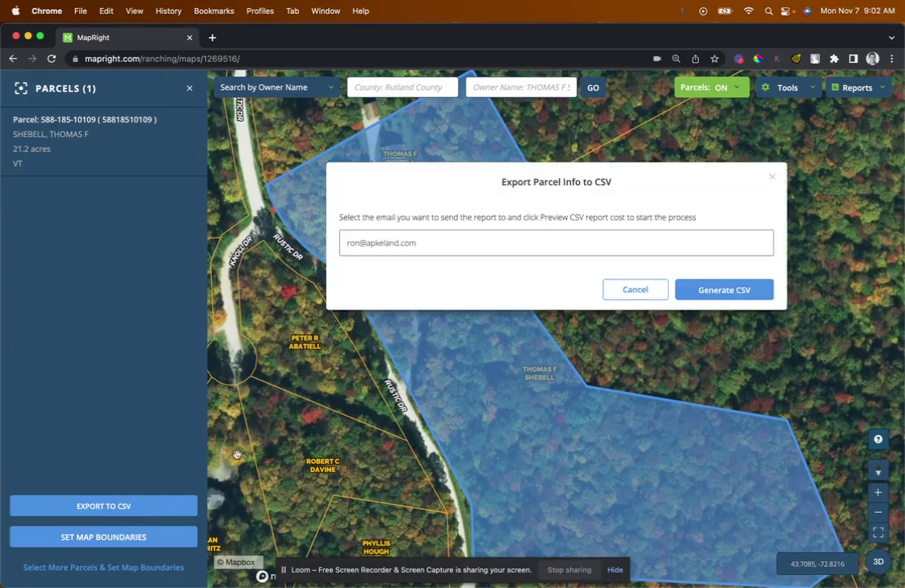
left_click(633, 290)
left_click(111, 538)
left_click(376, 425)
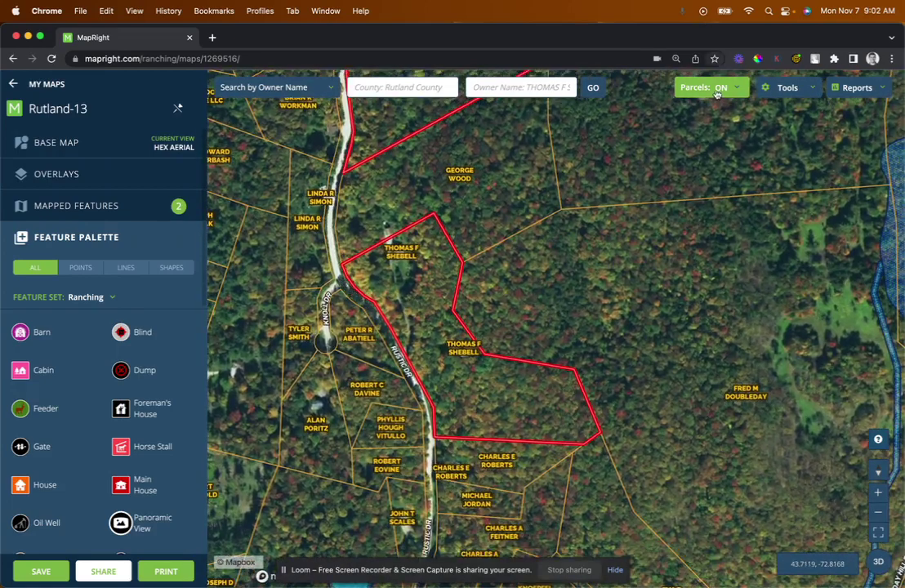
- Hide the parcel lines and view both red boundaries within the wider surrounding area
left_click(717, 88)
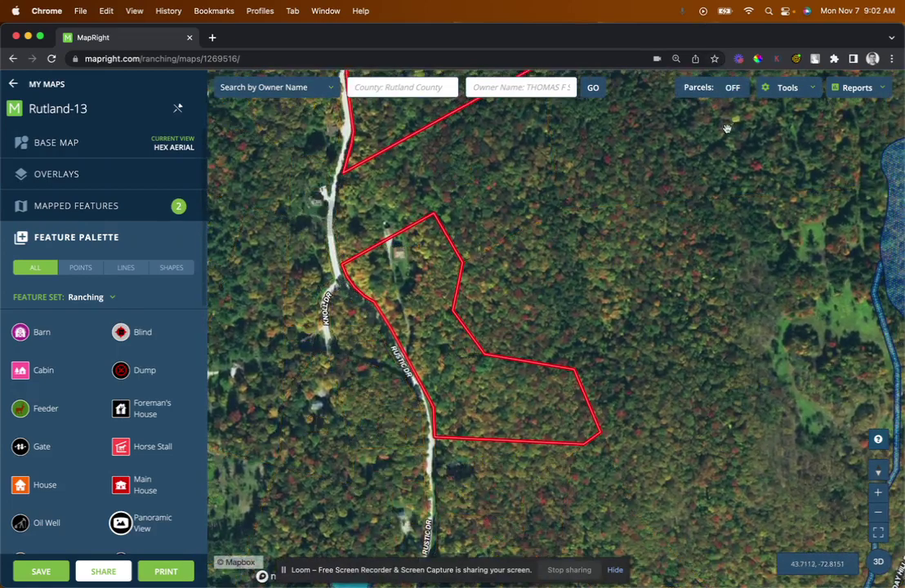
scroll(448, 263, "down", 3)
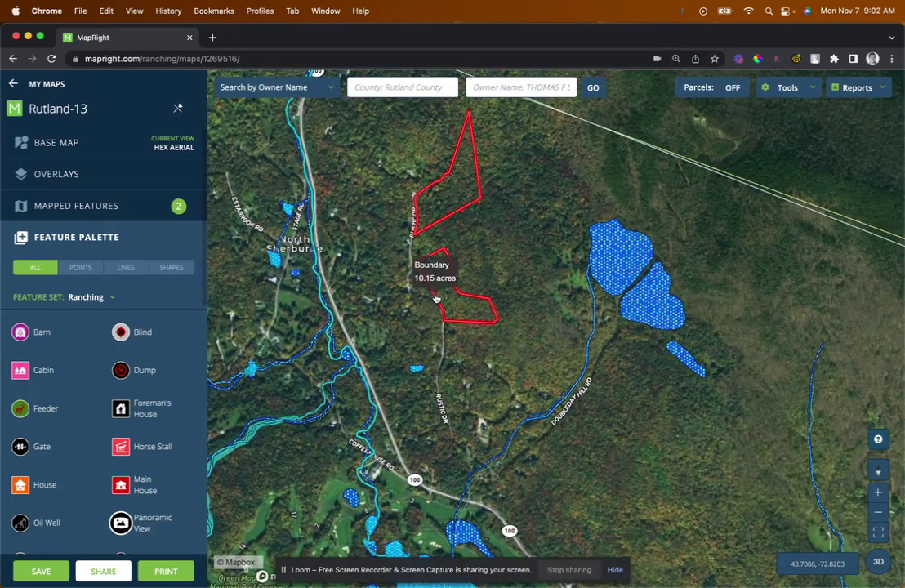
scroll(423, 358, "down", 5)
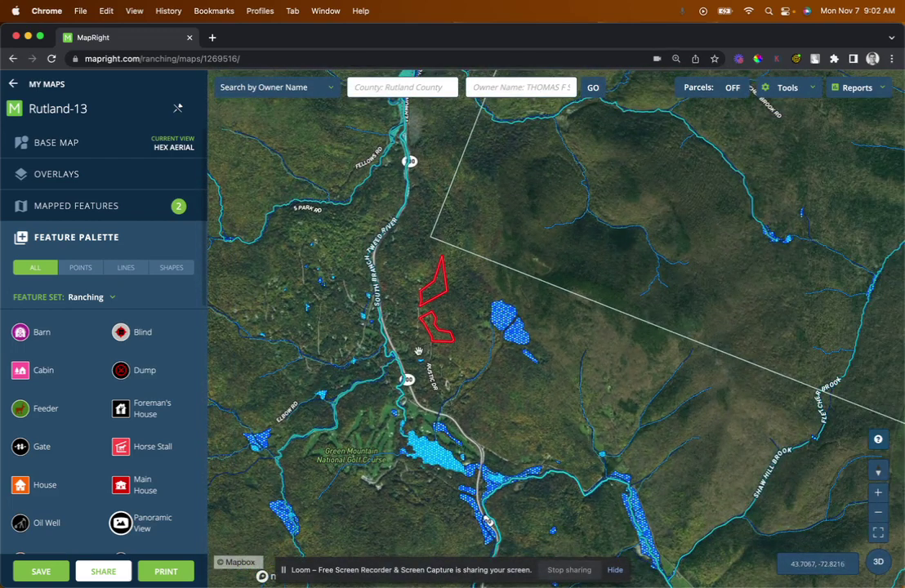
scroll(427, 318, "up", 1)
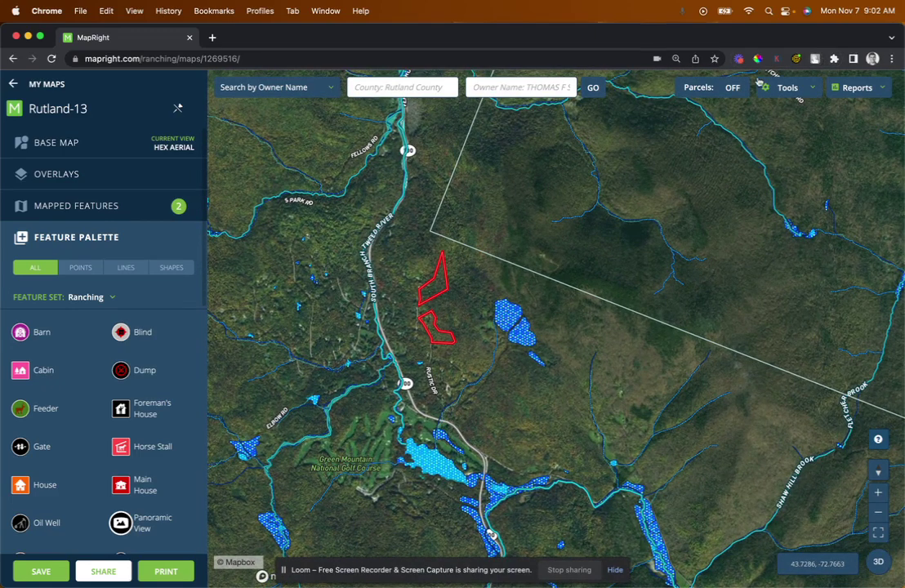
left_click(739, 59)
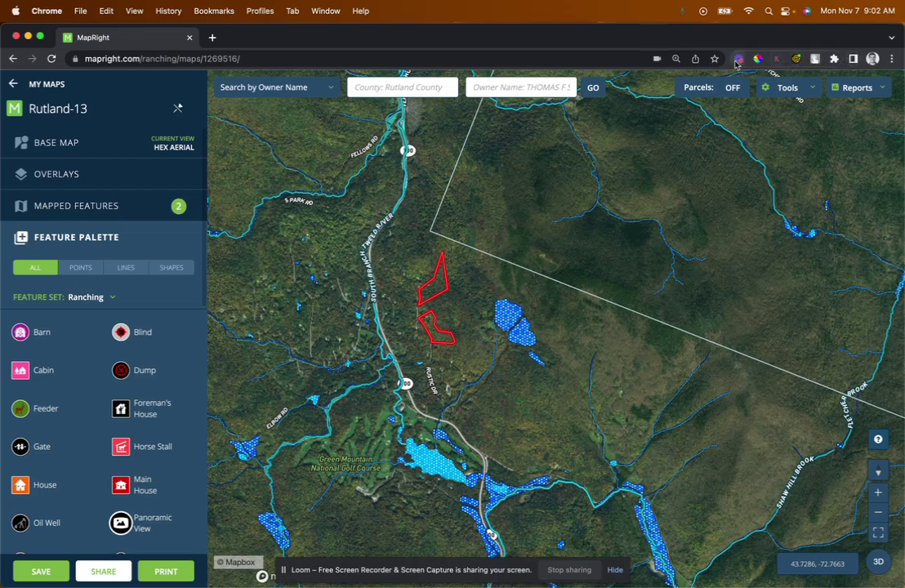